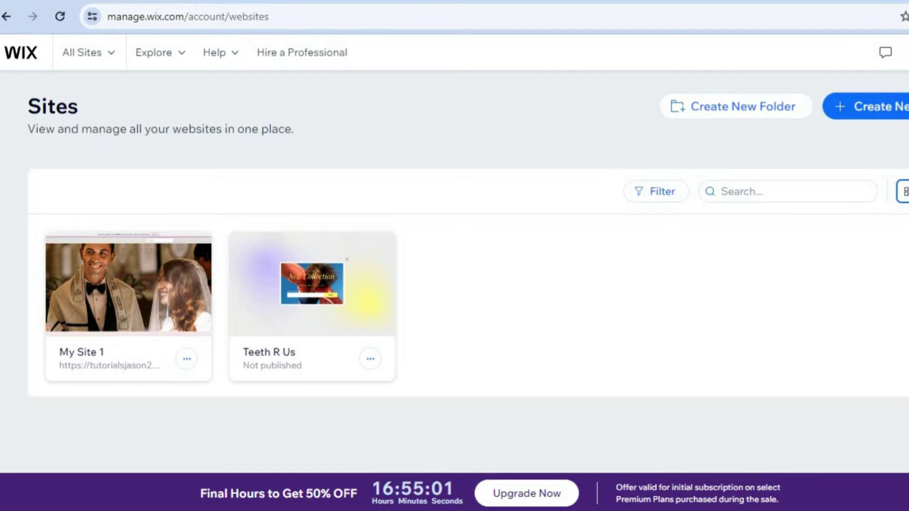
# - Start creating a new site from the Sites page and choose to set it up without AI
pyautogui.scroll(-1, 467, 240)
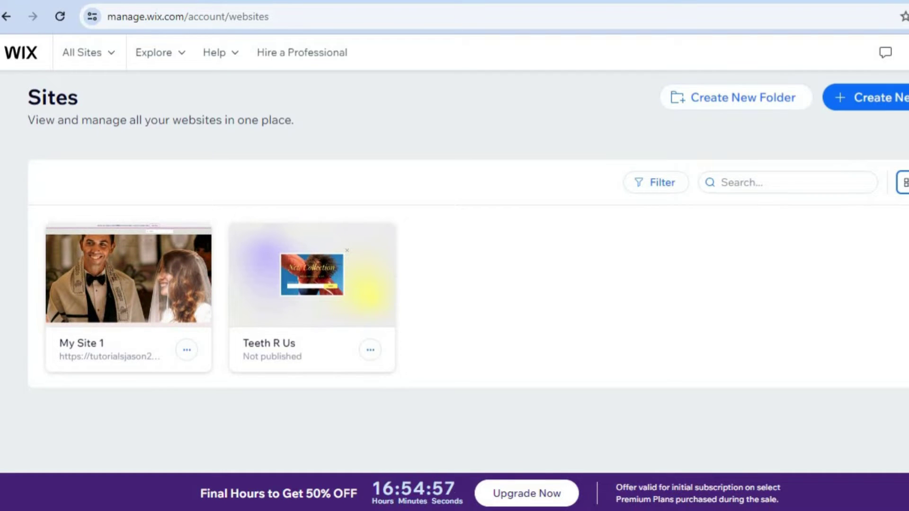
pyautogui.scroll(1, 467, 240)
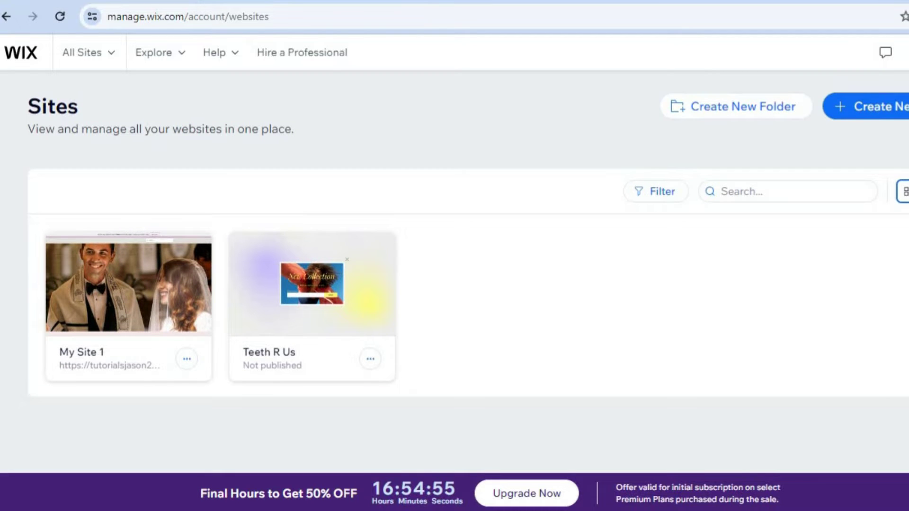
pyautogui.click(880, 105)
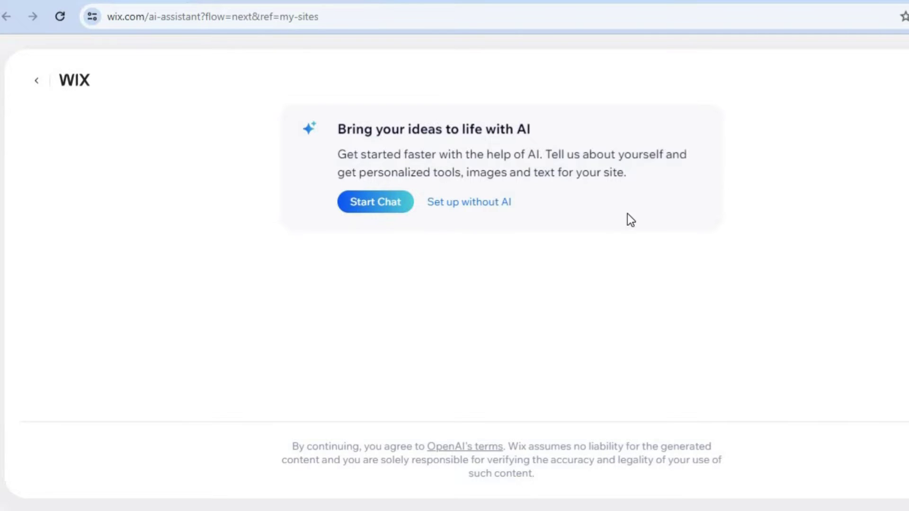
pyautogui.click(486, 205)
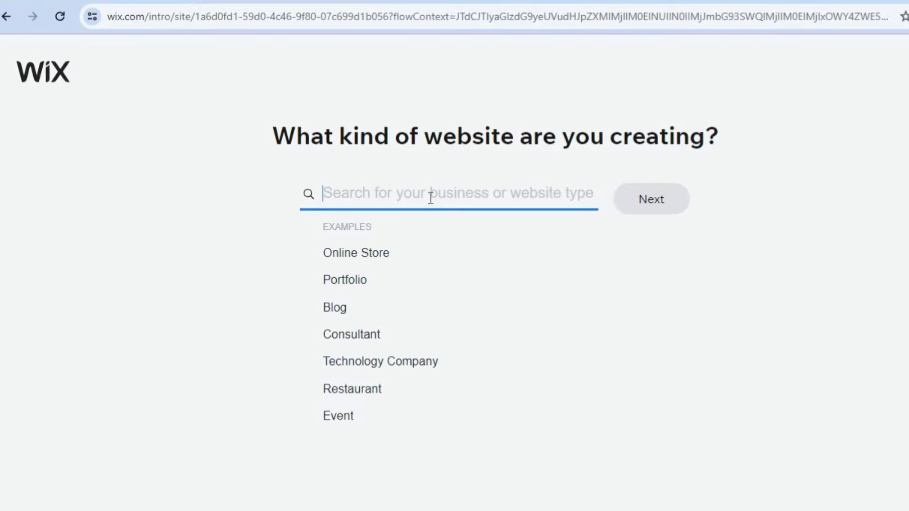
# - Set the website type to Wedding RSVP and continue to the naming stage
pyautogui.write('w')
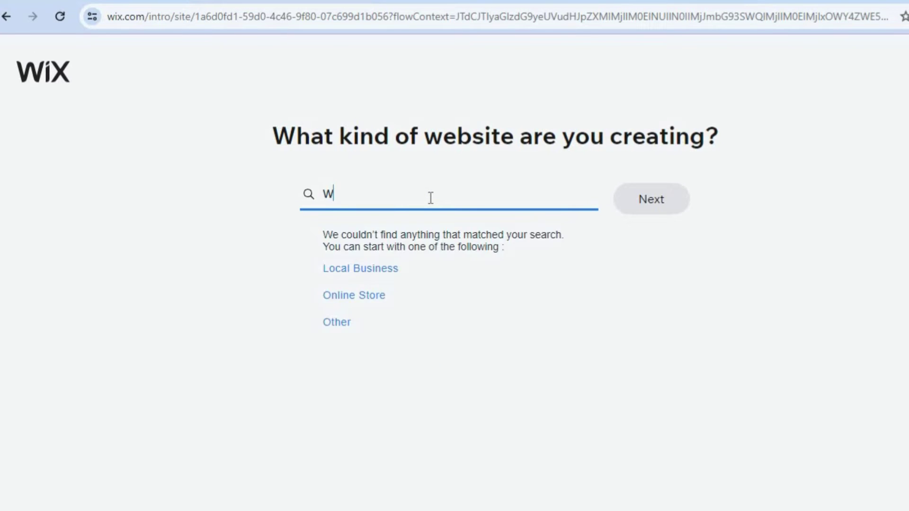
pyautogui.write('eddi')
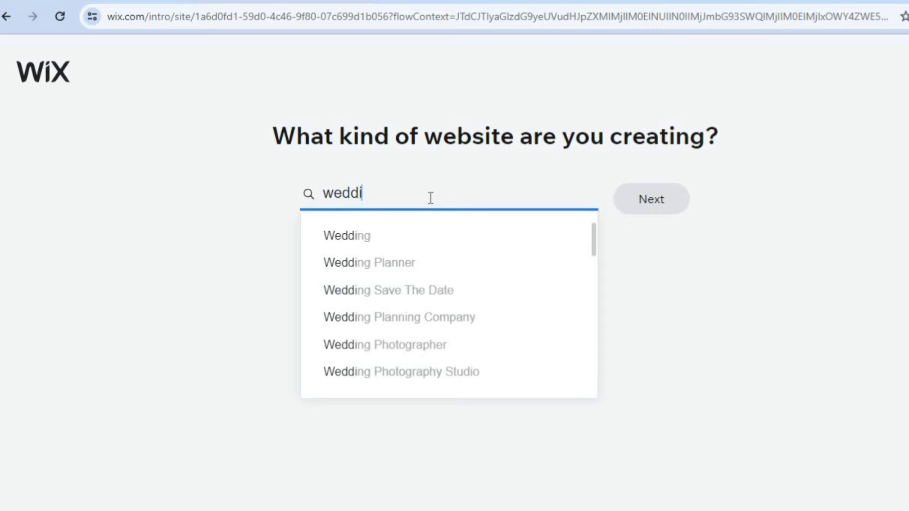
pyautogui.write('ng')
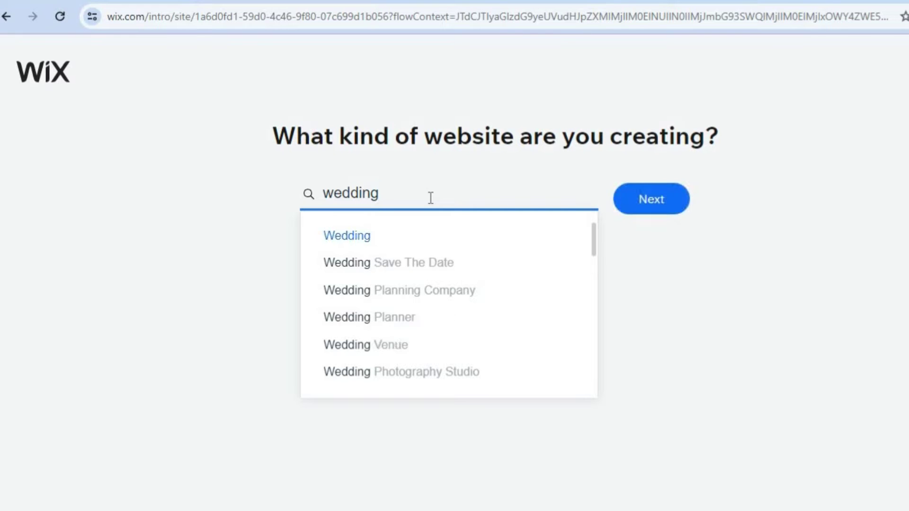
pyautogui.write(' rsv')
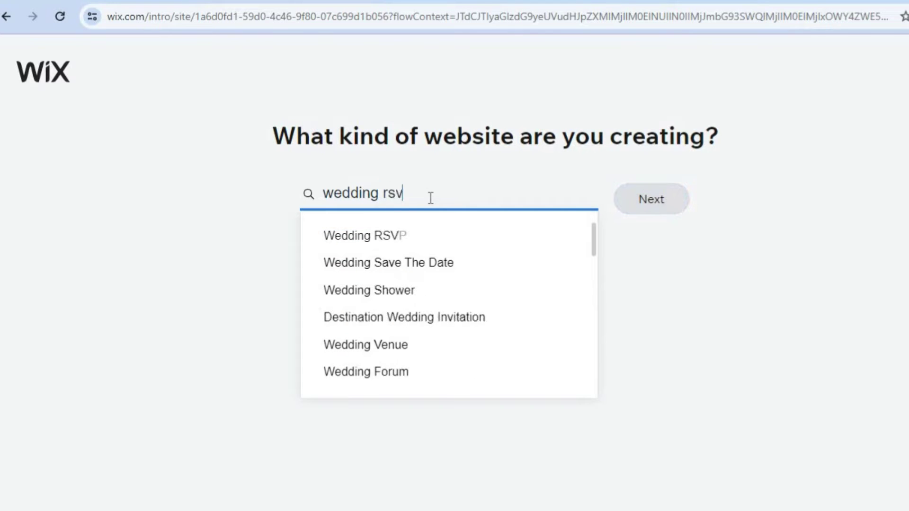
pyautogui.click(431, 239)
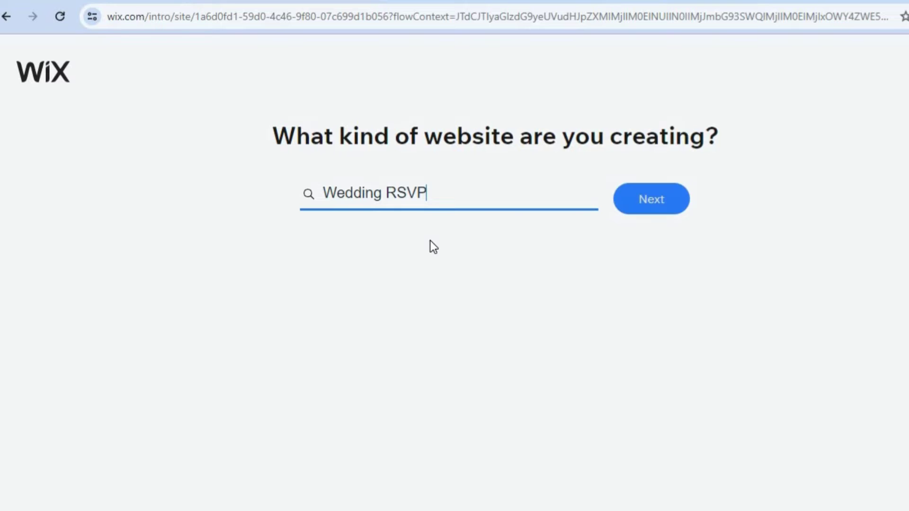
pyautogui.click(650, 205)
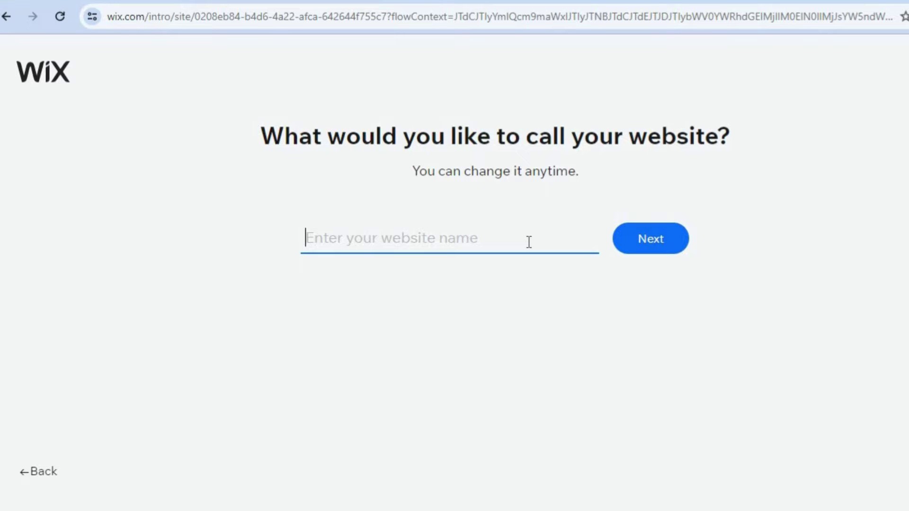
# - Name the website with the couple's names, capitalized and joined by a spaced ampersand, and continue to the feature selection
pyautogui.write('G')
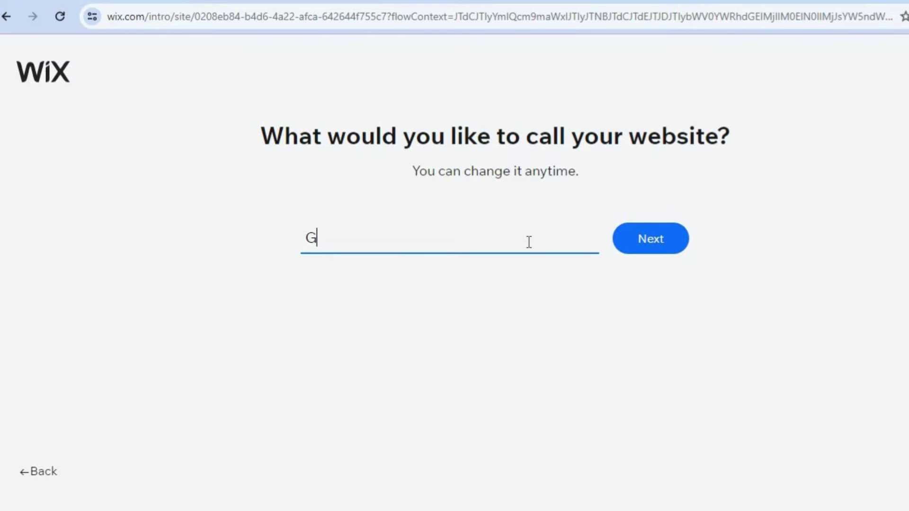
pyautogui.write('&jason')
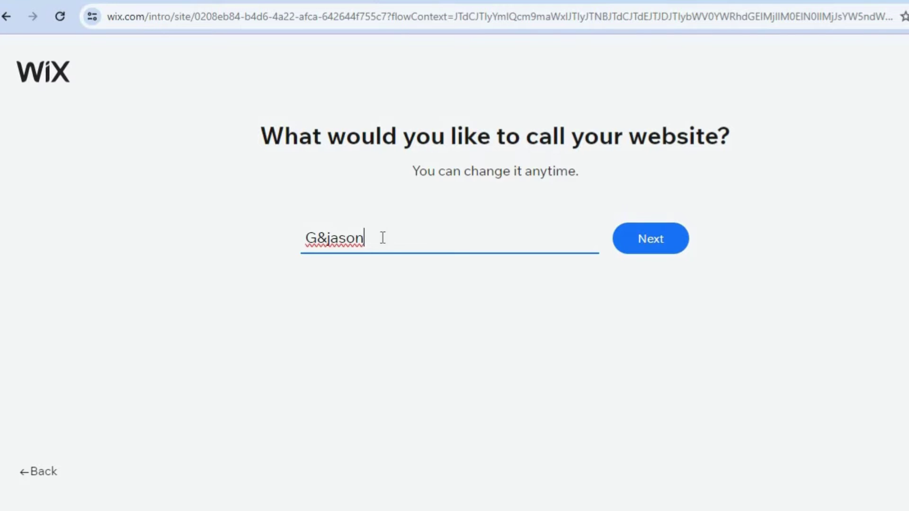
pyautogui.click(335, 237)
pyautogui.press('BackSpace')
pyautogui.write('J')
pyautogui.click(331, 236)
pyautogui.click(317, 236)
pyautogui.click(645, 245)
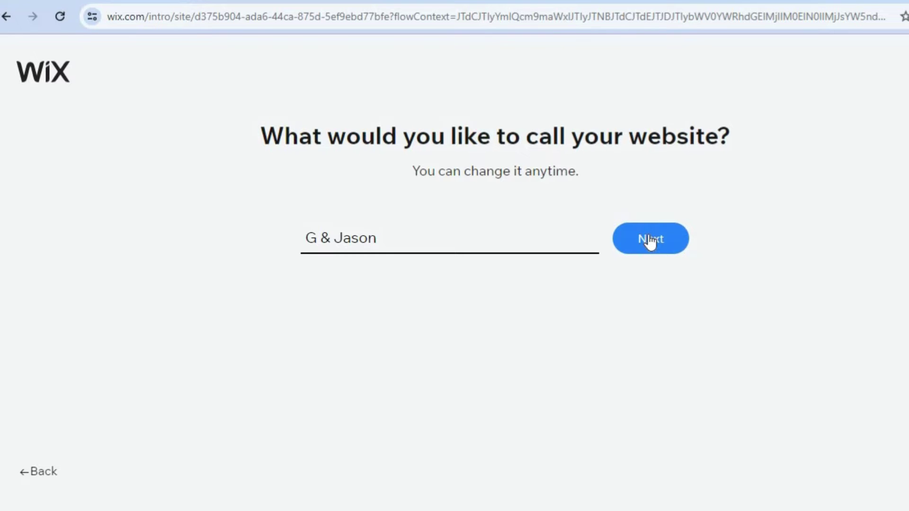
pyautogui.click(645, 250)
pyautogui.click(653, 246)
pyautogui.click(645, 245)
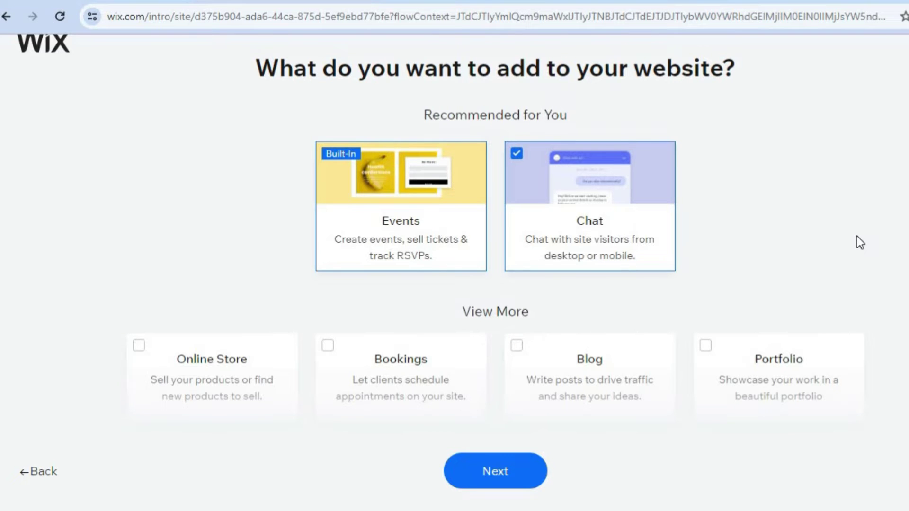
# - Accept the preselected Events and Chat features and choose to begin designing with a template
pyautogui.scroll(-10, 859, 241)
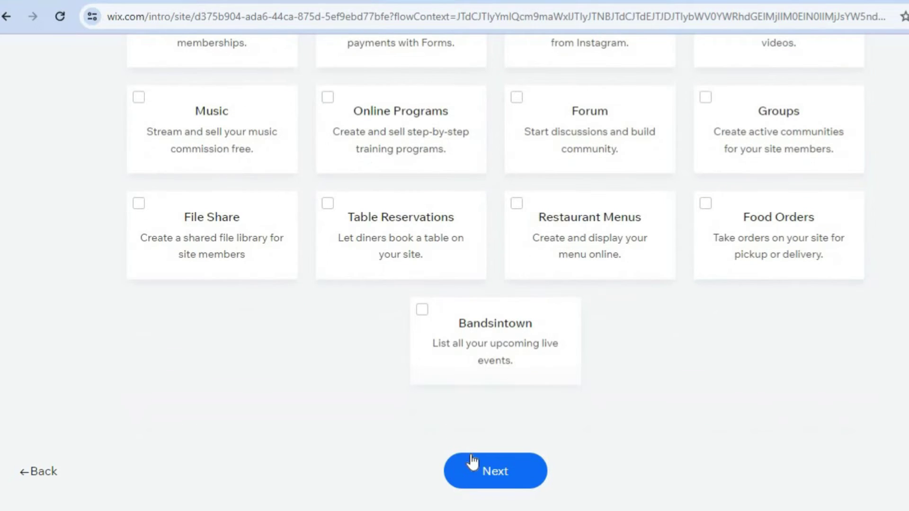
pyautogui.click(495, 473)
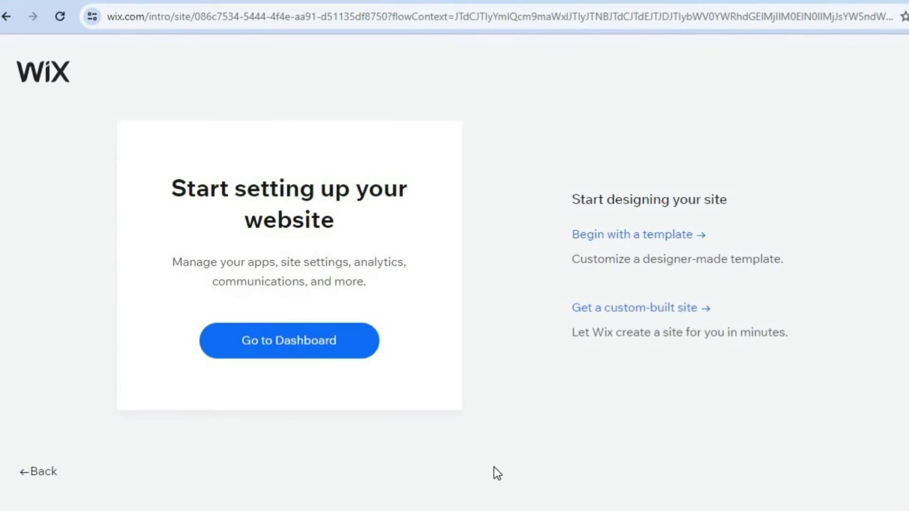
pyautogui.click(630, 230)
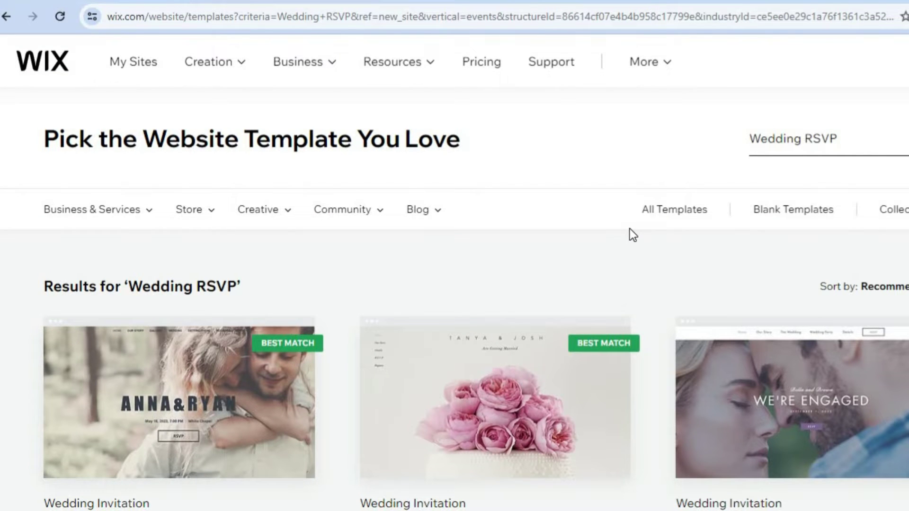
# - Browse the Wedding RSVP templates and open the first best-match Wedding Invitation template, with the hugging couple, for editing
pyautogui.scroll(-1, 629, 229)
pyautogui.scroll(-2, 455, 273)
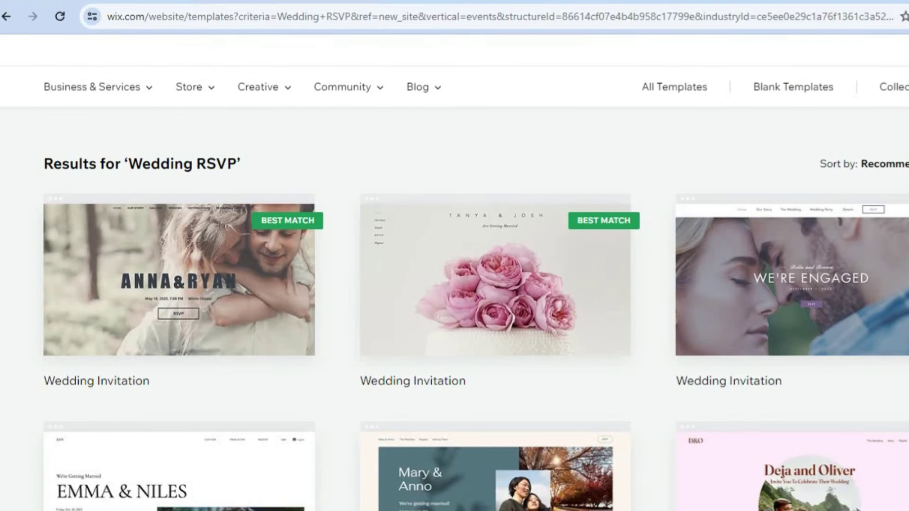
pyautogui.scroll(-4, 455, 284)
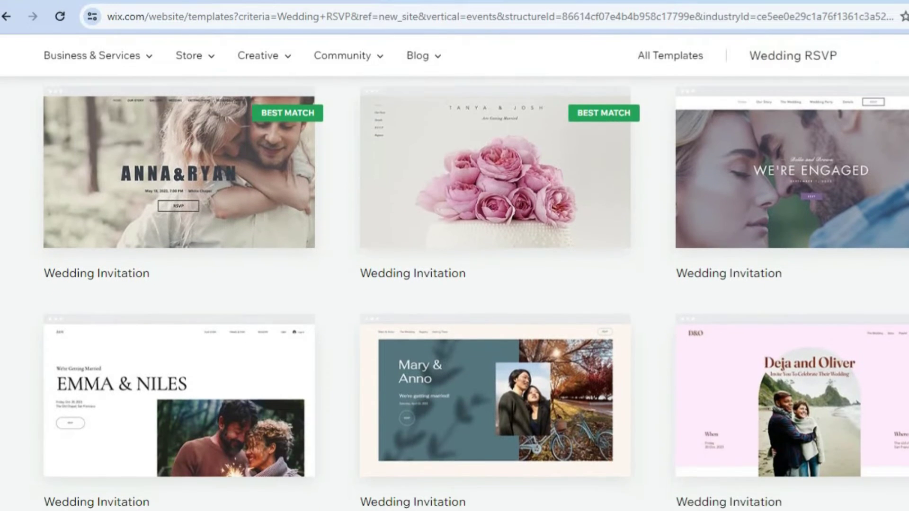
pyautogui.scroll(-7, 454, 284)
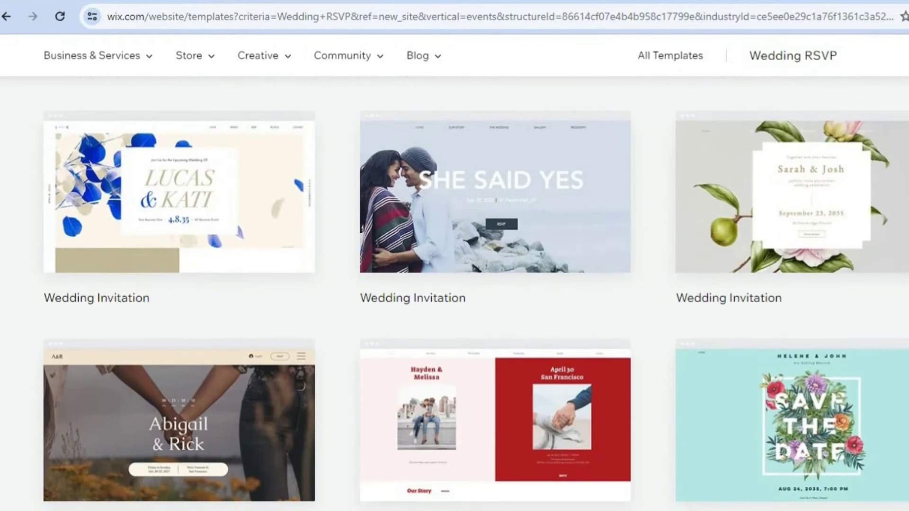
pyautogui.scroll(-13, 454, 284)
pyautogui.scroll(10, 454, 284)
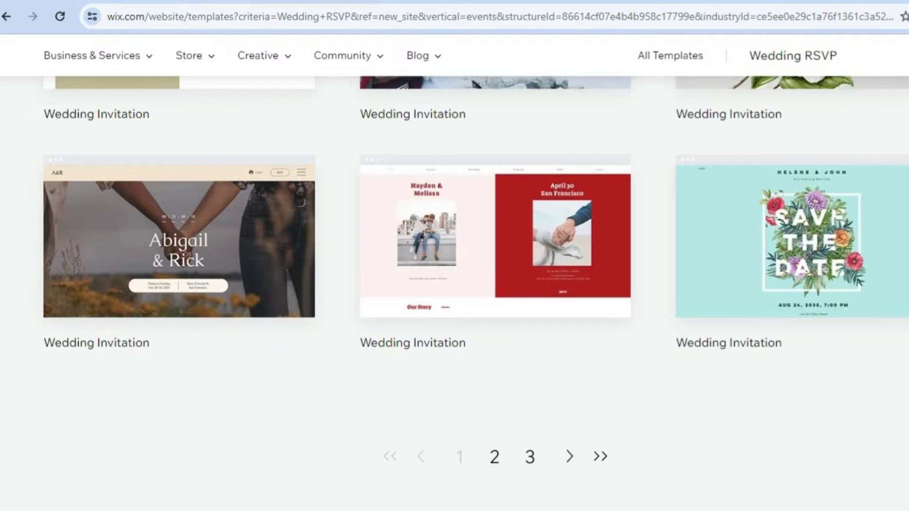
pyautogui.scroll(10, 454, 284)
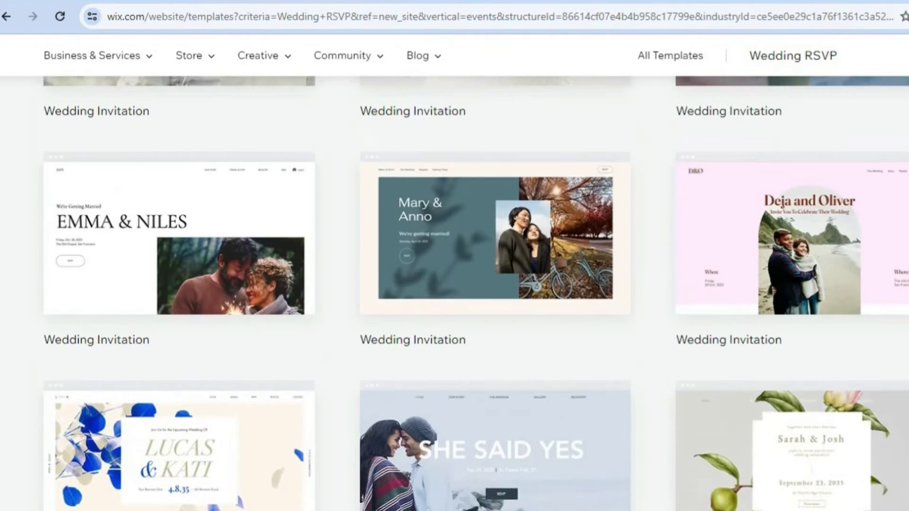
pyautogui.scroll(5, 454, 284)
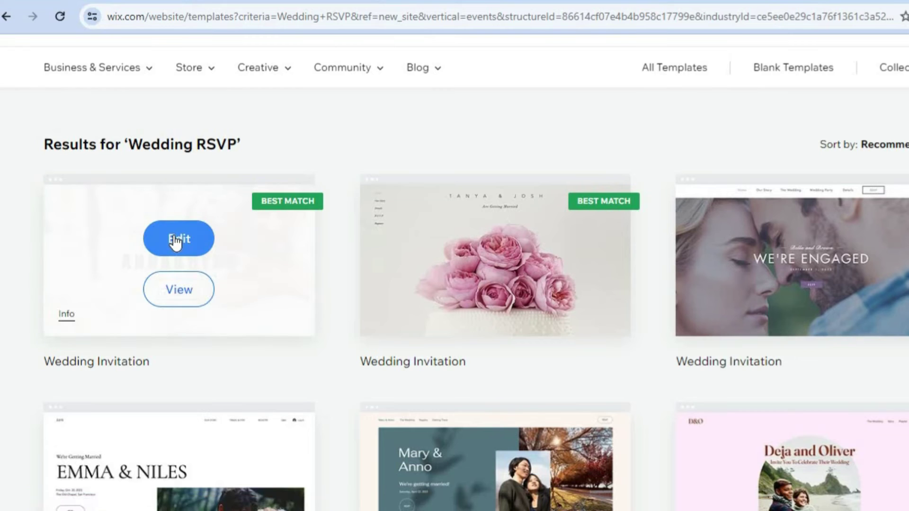
pyautogui.click(174, 238)
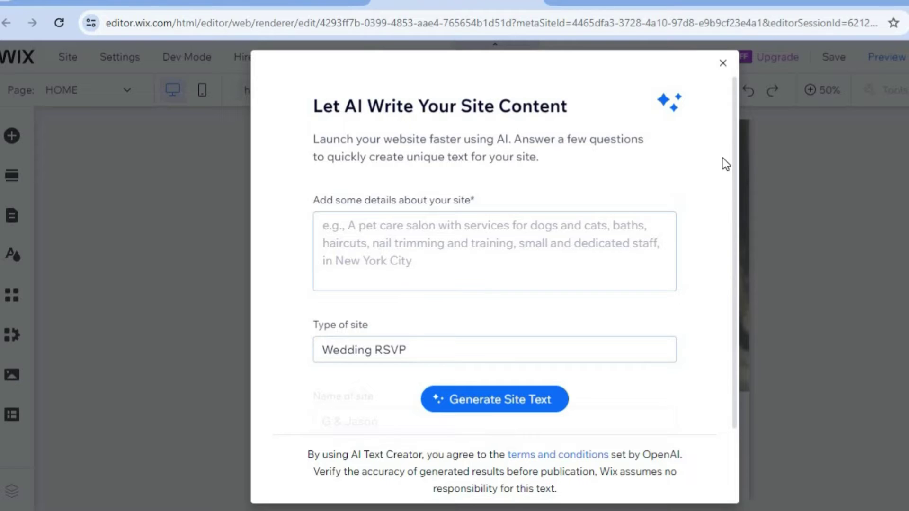
# - Dismiss the AI site content dialog and zoom the home page to 100% in the editor
pyautogui.click(722, 64)
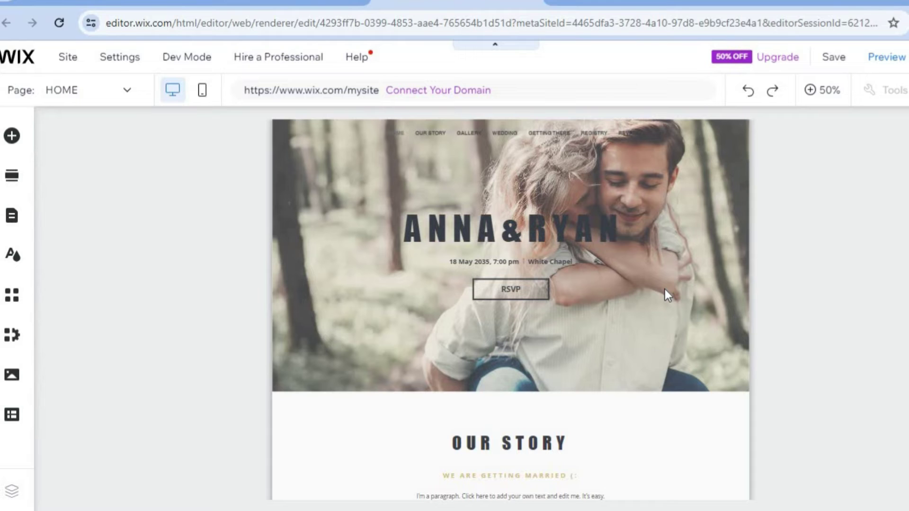
pyautogui.click(614, 284)
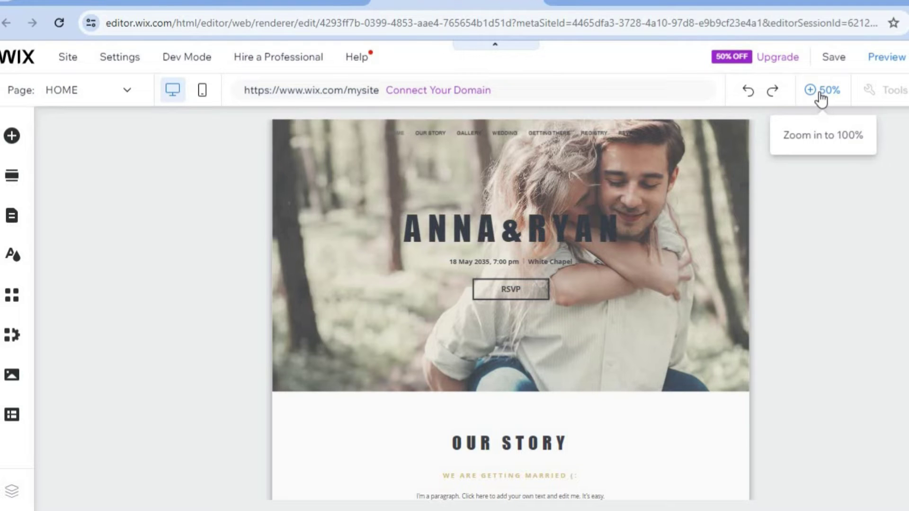
pyautogui.click(821, 91)
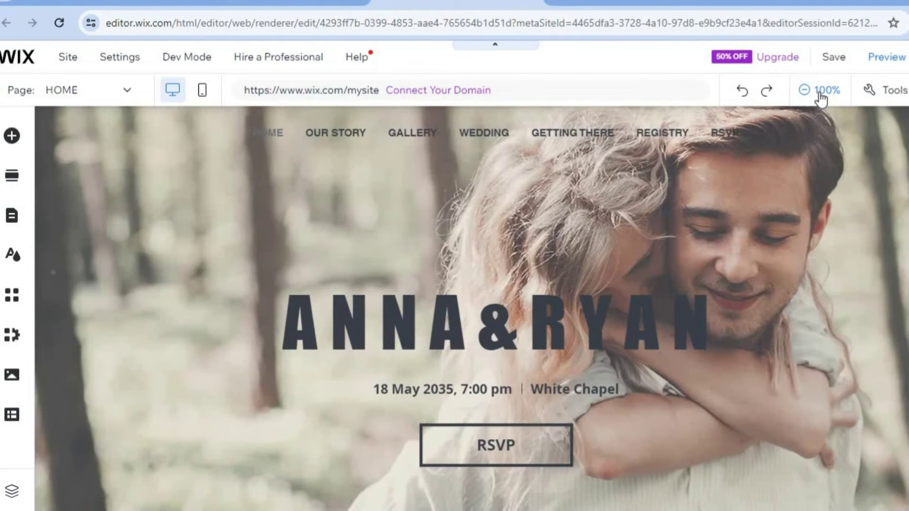
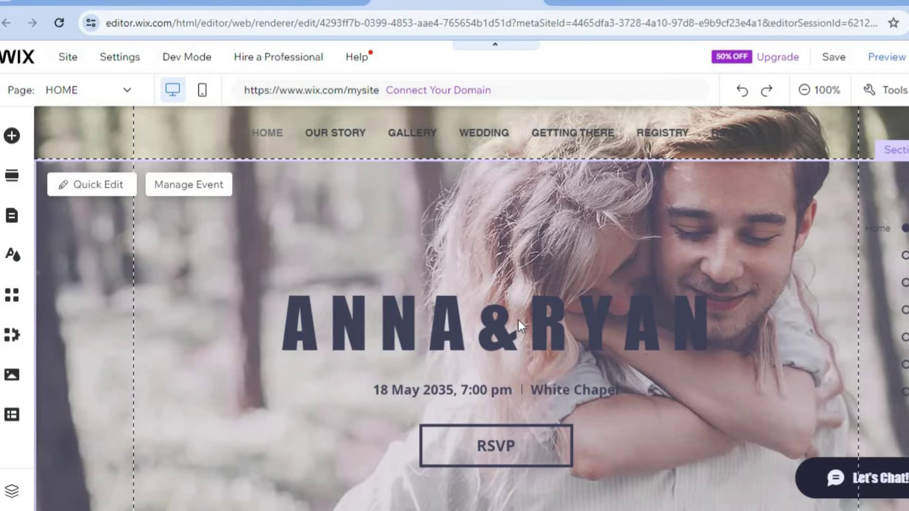
# - Open the Wix Events widget holding the couple's names on the home page and start creating the first event
pyautogui.click(518, 319)
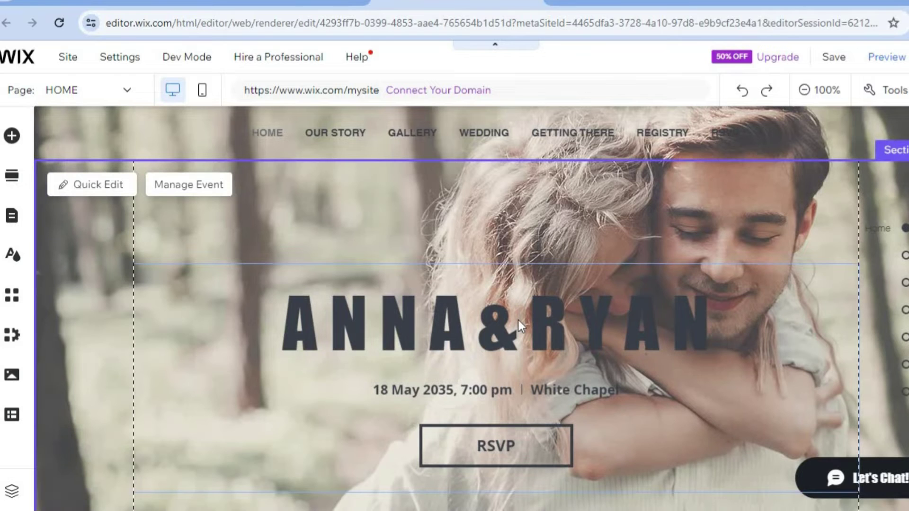
pyautogui.click(449, 314)
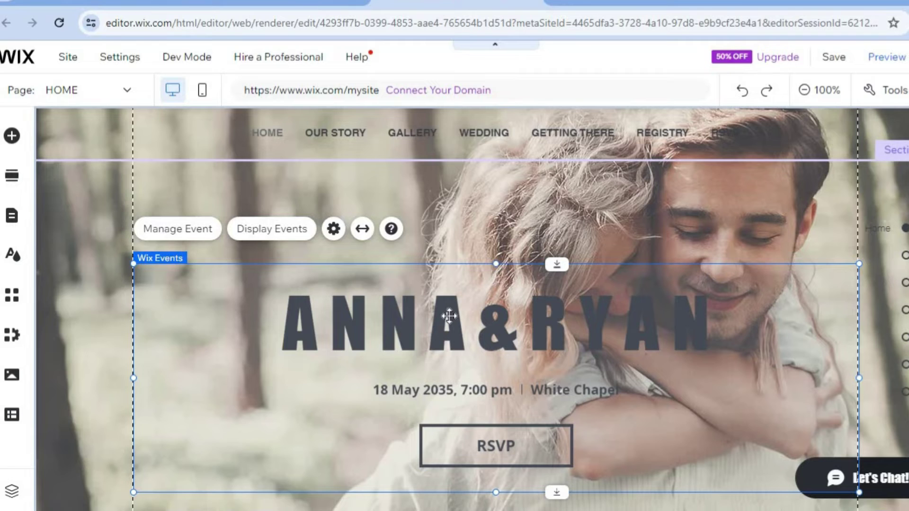
pyautogui.doubleClick(449, 314)
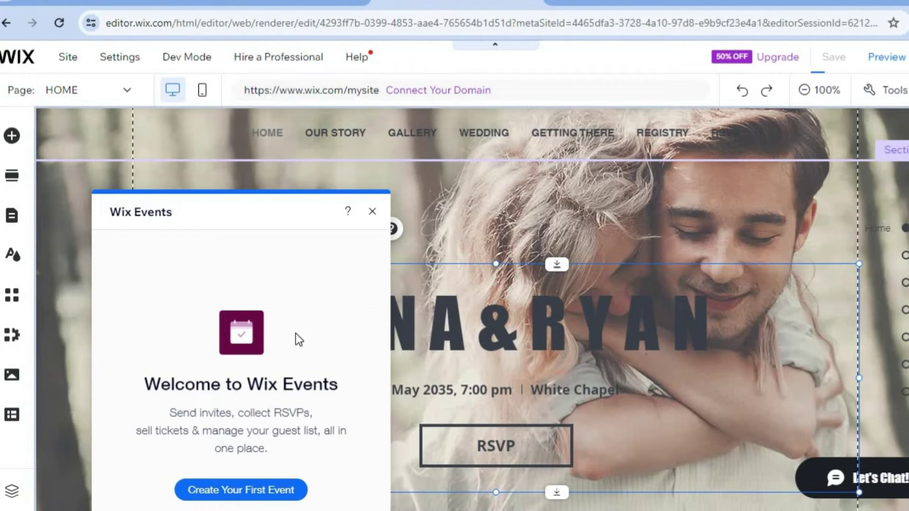
pyautogui.click(230, 491)
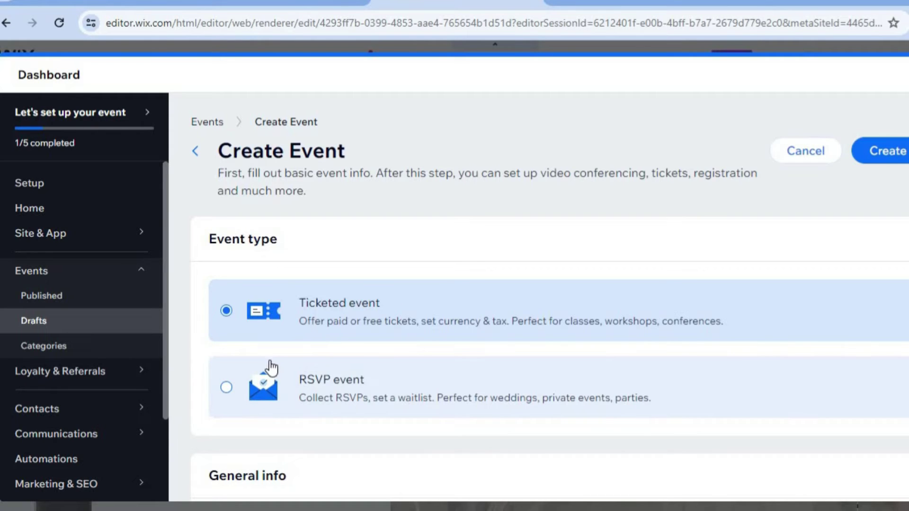
# - Set the new event's type to RSVP event and go to its general info
pyautogui.click(226, 388)
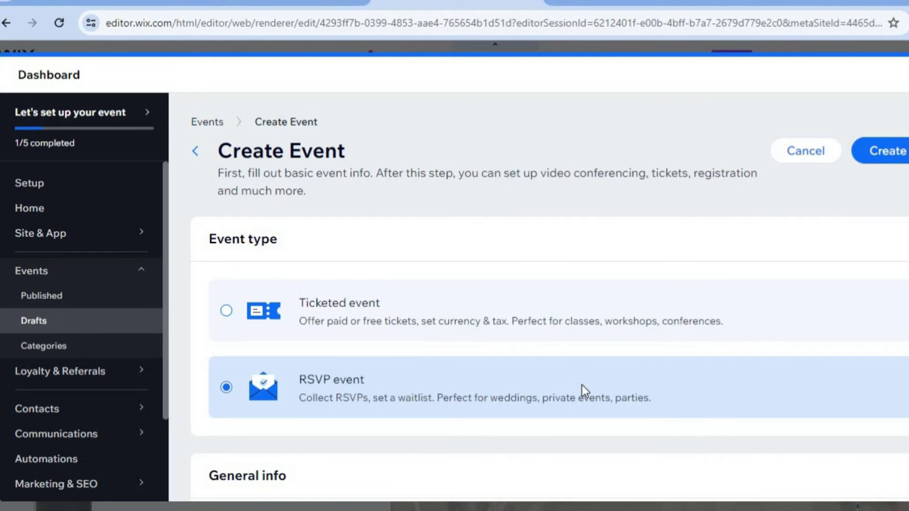
pyautogui.scroll(-6, 549, 300)
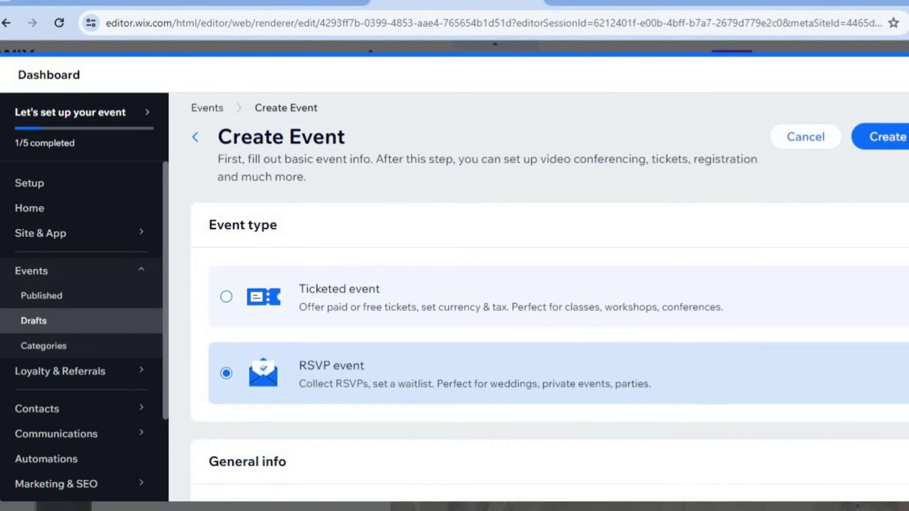
pyautogui.scroll(-1, 549, 301)
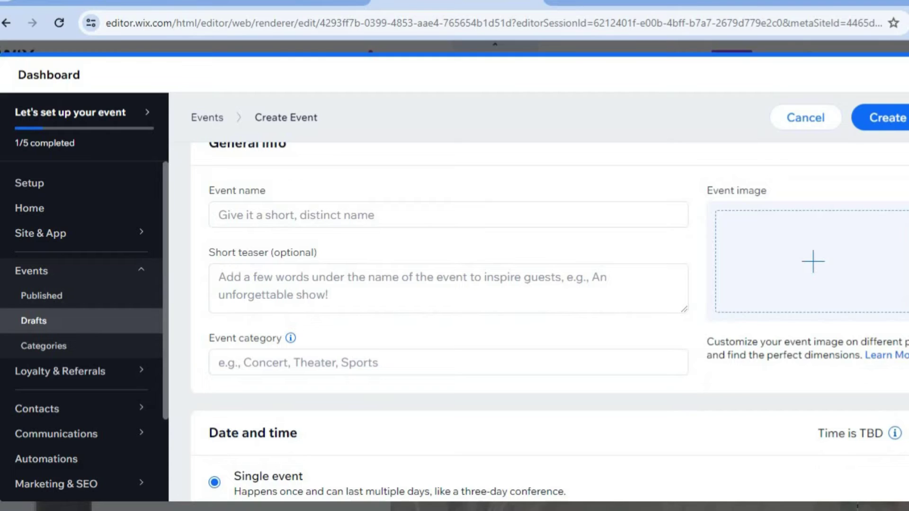
# - Review the new event's form from general info through date and time, location and the optional description
pyautogui.click(455, 220)
pyautogui.click(348, 363)
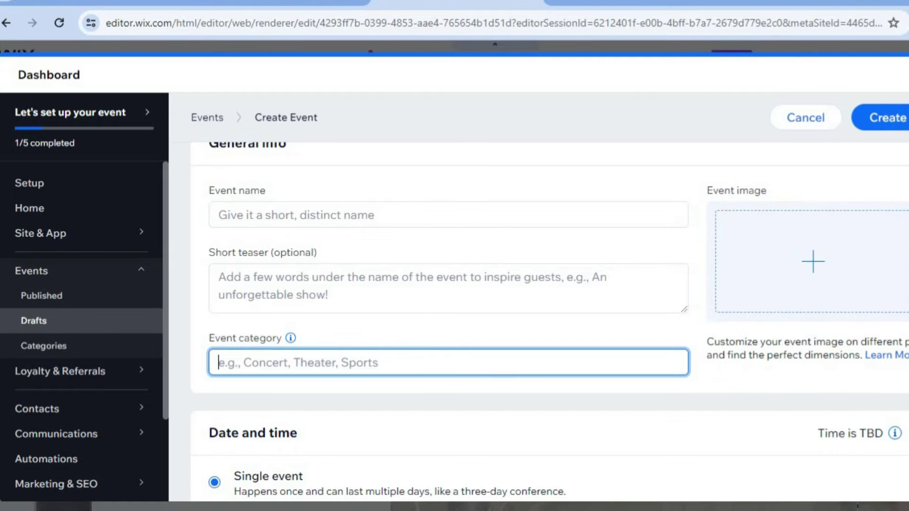
pyautogui.scroll(-1, 549, 322)
pyautogui.scroll(-4, 542, 335)
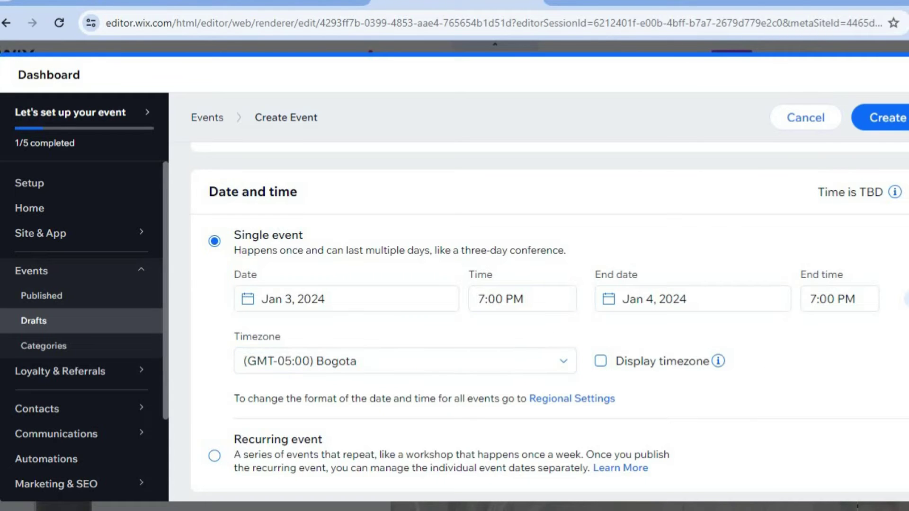
pyautogui.scroll(-3, 550, 325)
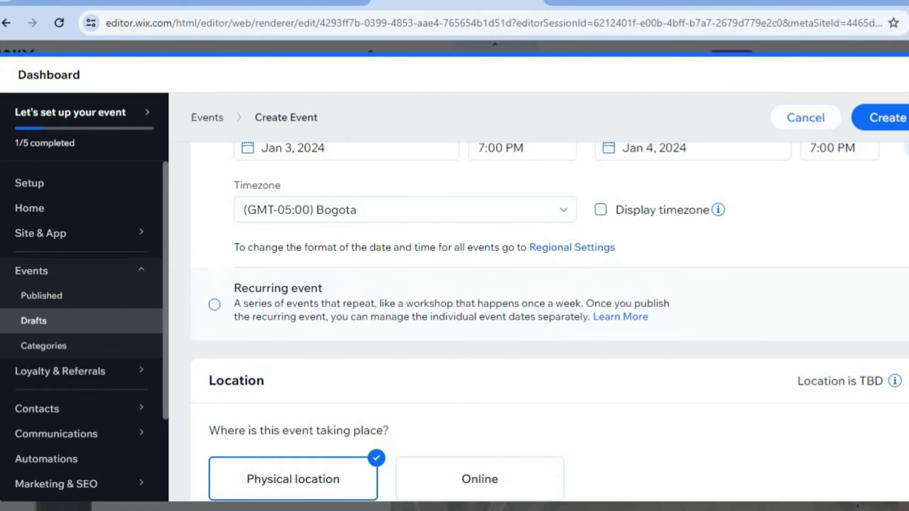
pyautogui.scroll(-4, 550, 322)
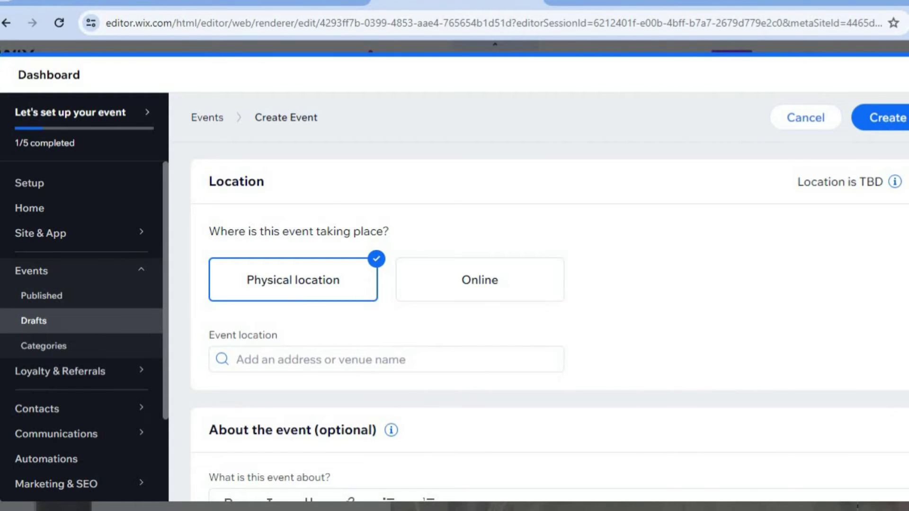
pyautogui.scroll(-3, 549, 322)
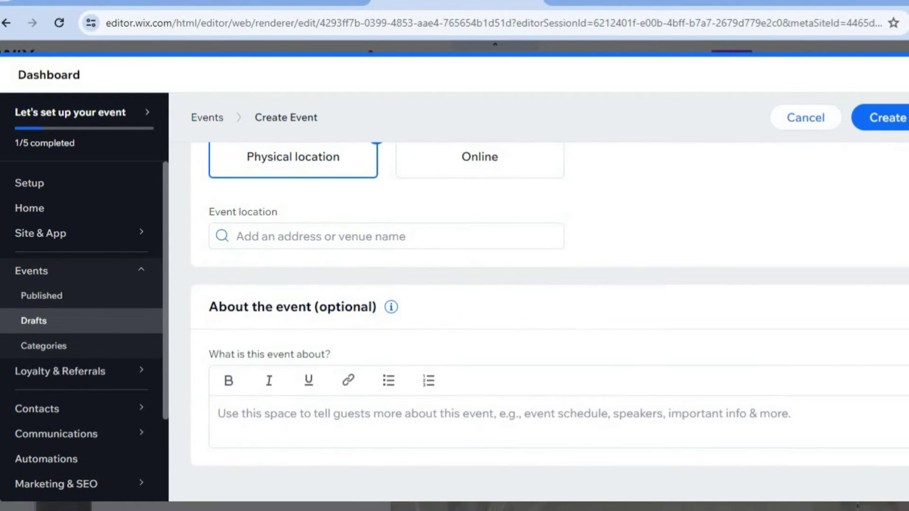
pyautogui.scroll(10, 550, 323)
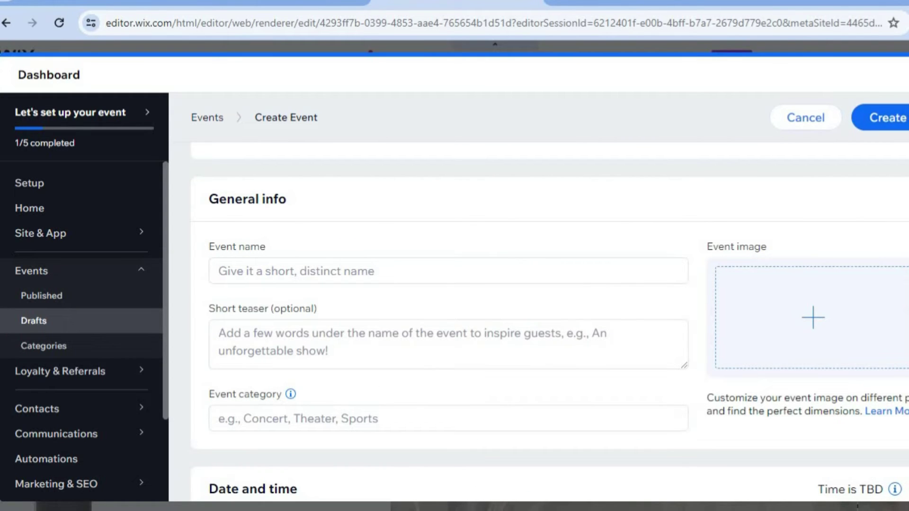
# - Cancel the new event, discard its changes and close the Wix Events settings
pyautogui.click(808, 115)
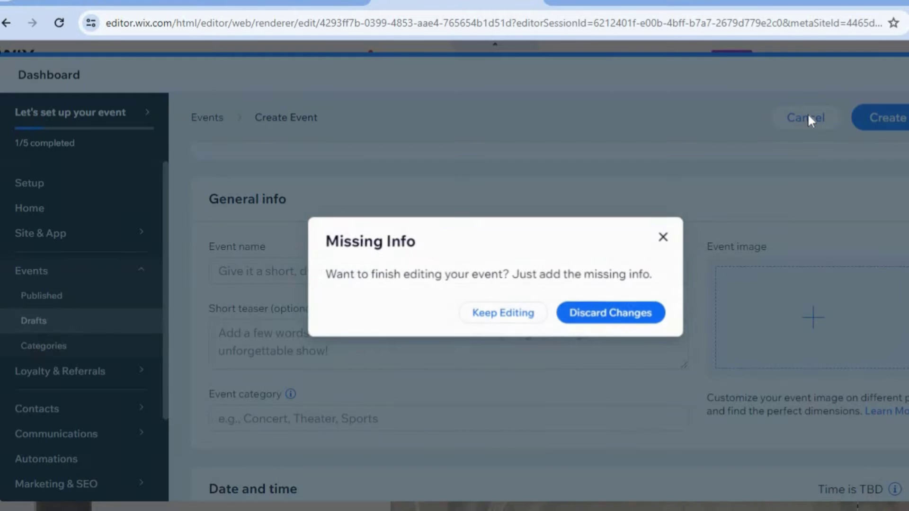
pyautogui.click(600, 316)
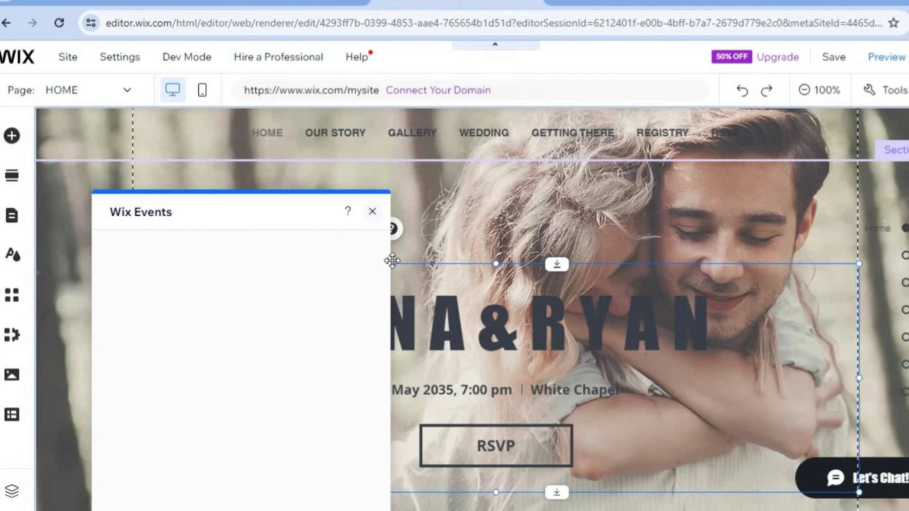
pyautogui.click(374, 211)
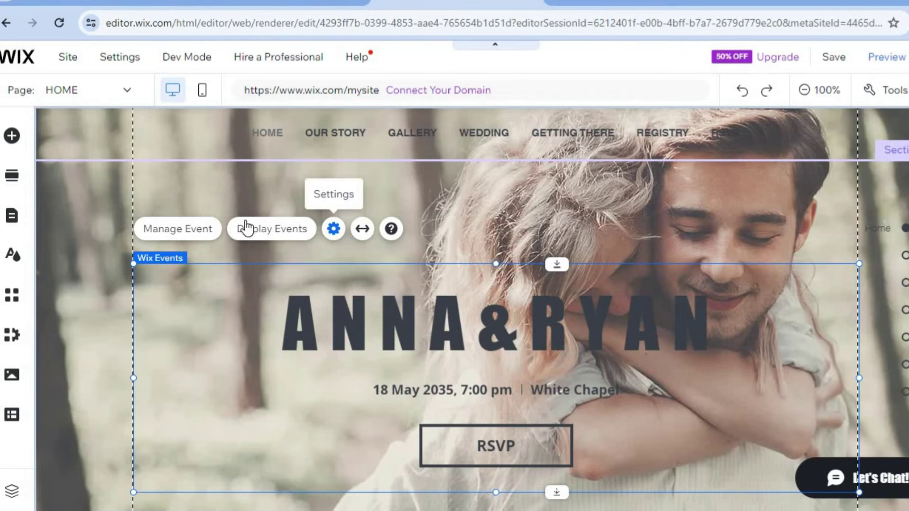
# - Open Quick Edit for the home page's Intro section and start replacing its strip background image
pyautogui.click(85, 210)
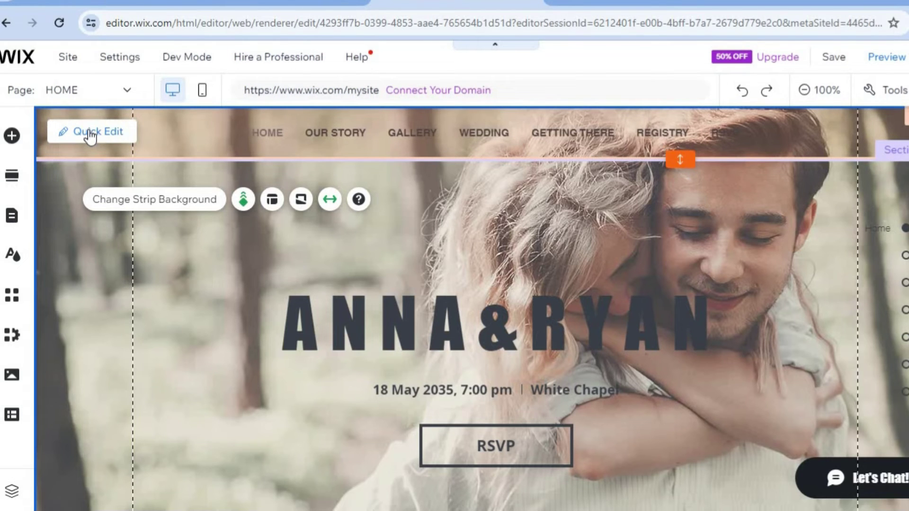
pyautogui.click(89, 132)
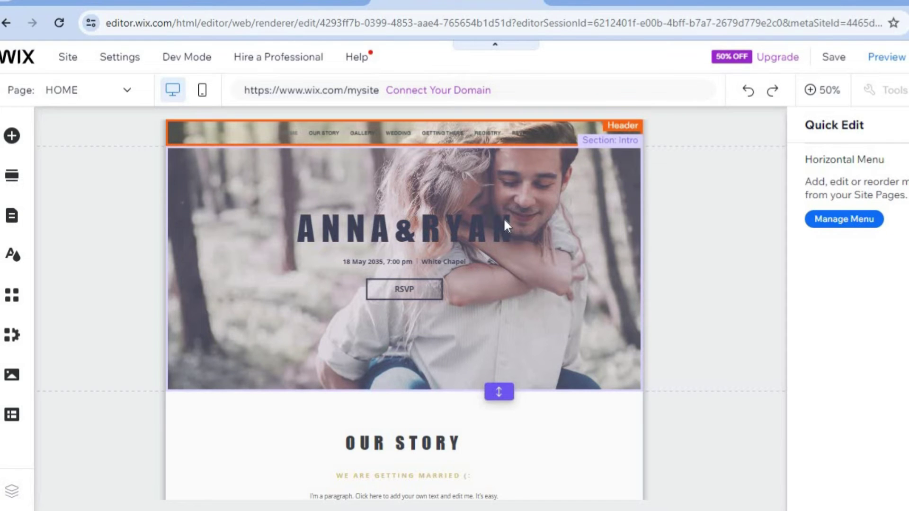
pyautogui.click(508, 233)
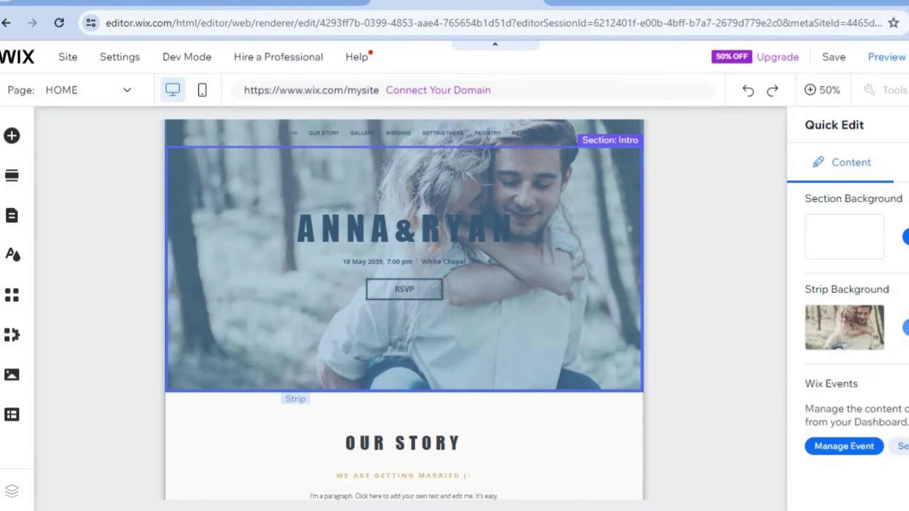
pyautogui.click(905, 327)
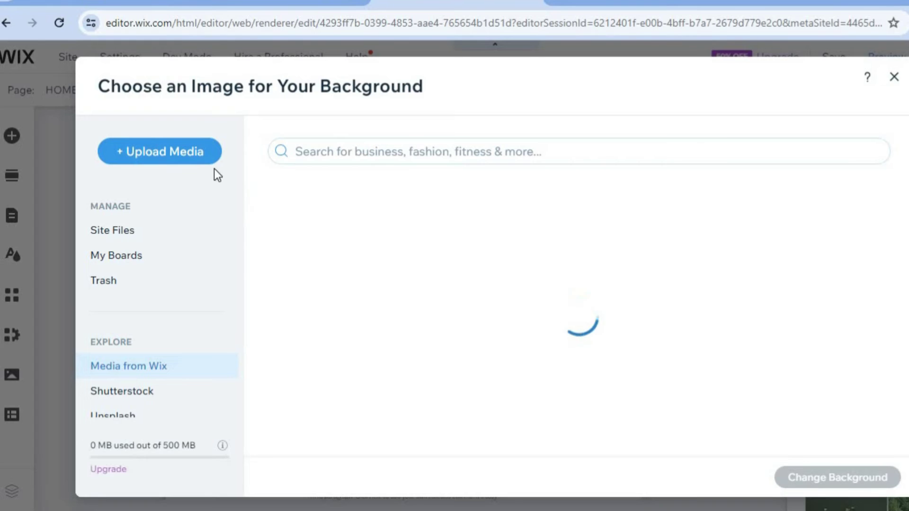
# - Search the Wix media library for "wedding" background images
pyautogui.click(173, 153)
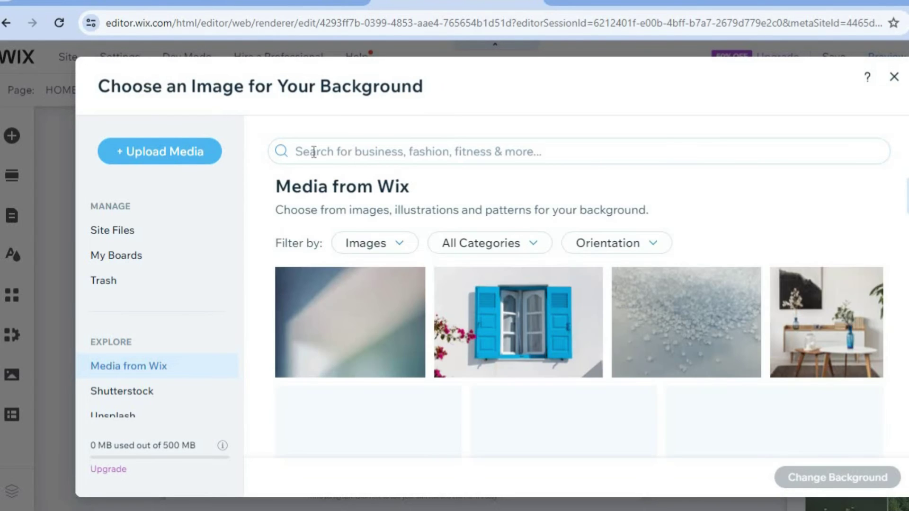
pyautogui.click(353, 149)
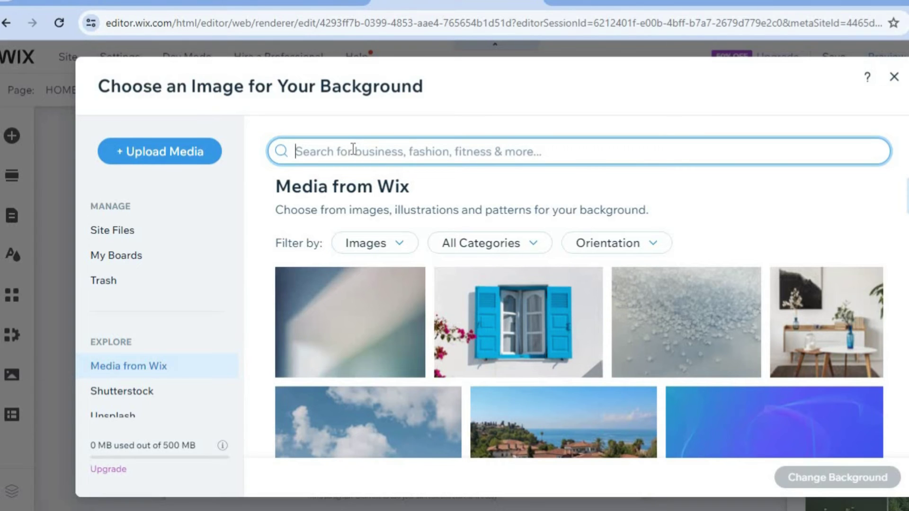
pyautogui.write('wed')
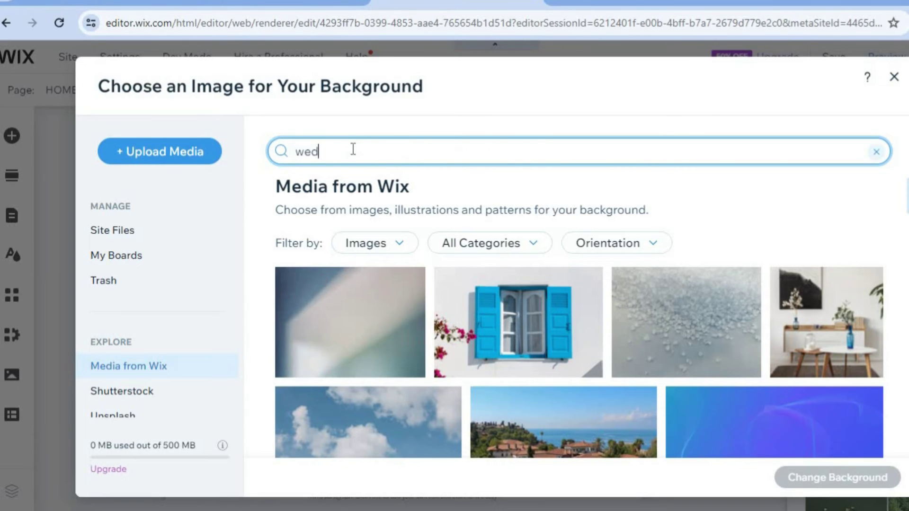
pyautogui.write('ding')
pyautogui.press('Return')
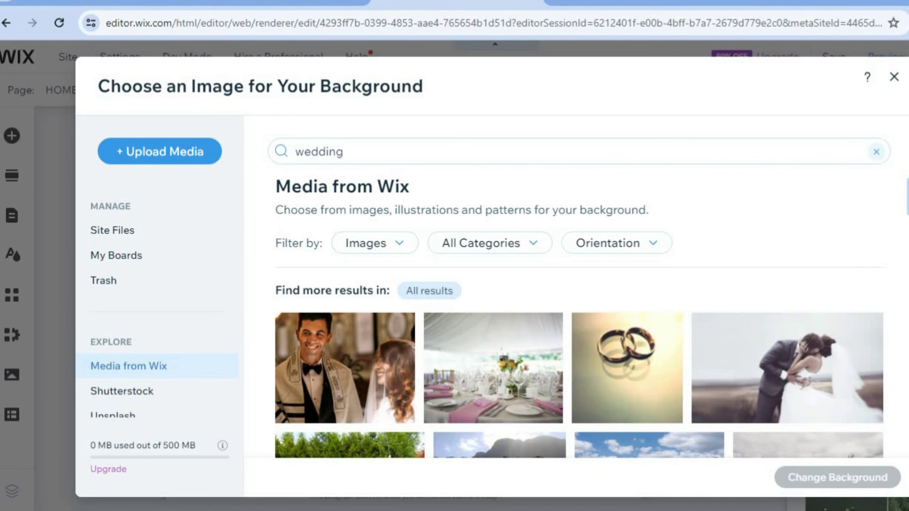
# - Set the Intro strip background to the outdoor ceremony photo with white chairs and yellow flowers, then leave Quick Edit
pyautogui.scroll(-4, 579, 331)
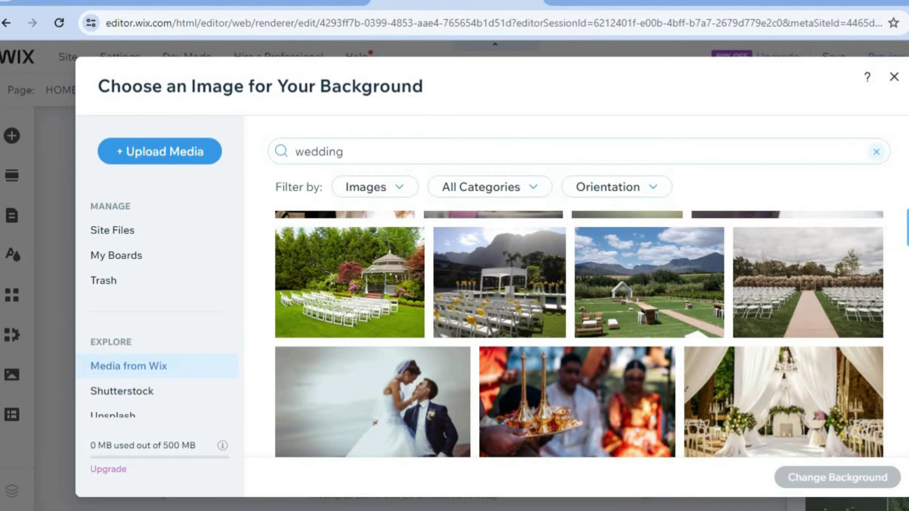
pyautogui.click(495, 296)
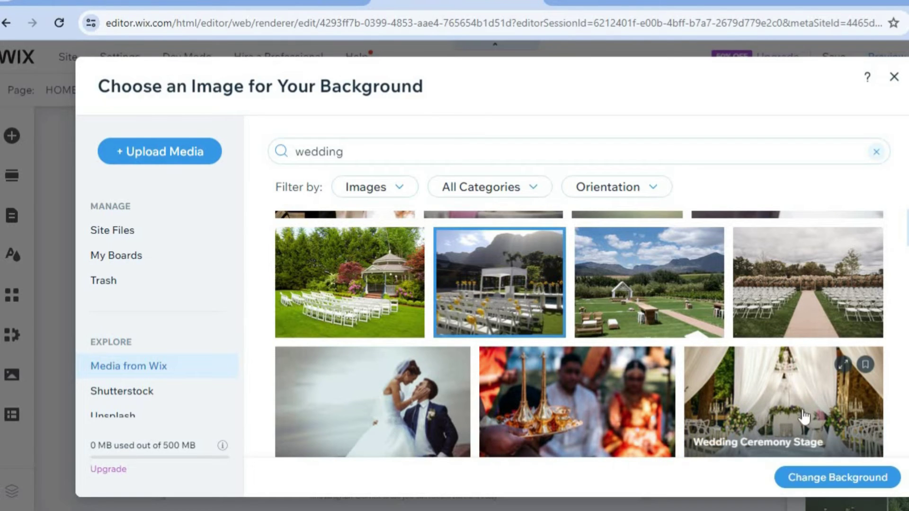
pyautogui.click(817, 478)
pyautogui.moveTo(816, 481)
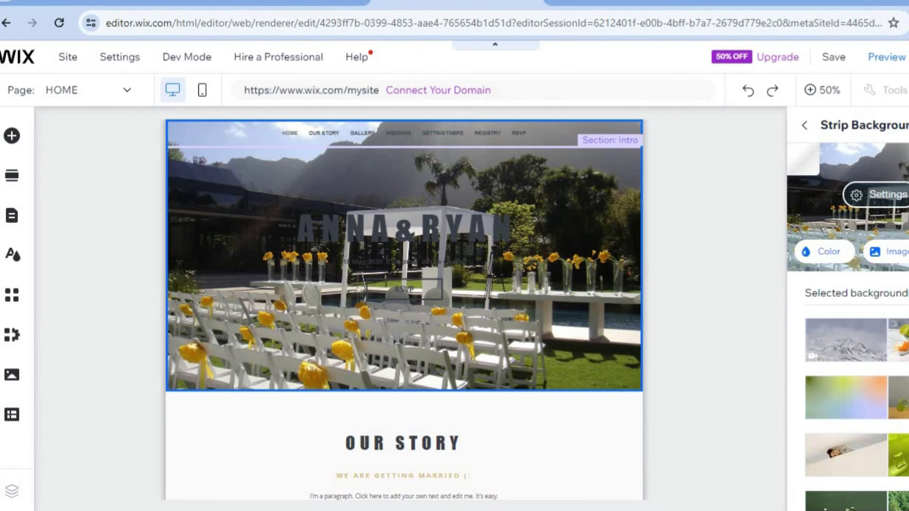
pyautogui.click(804, 126)
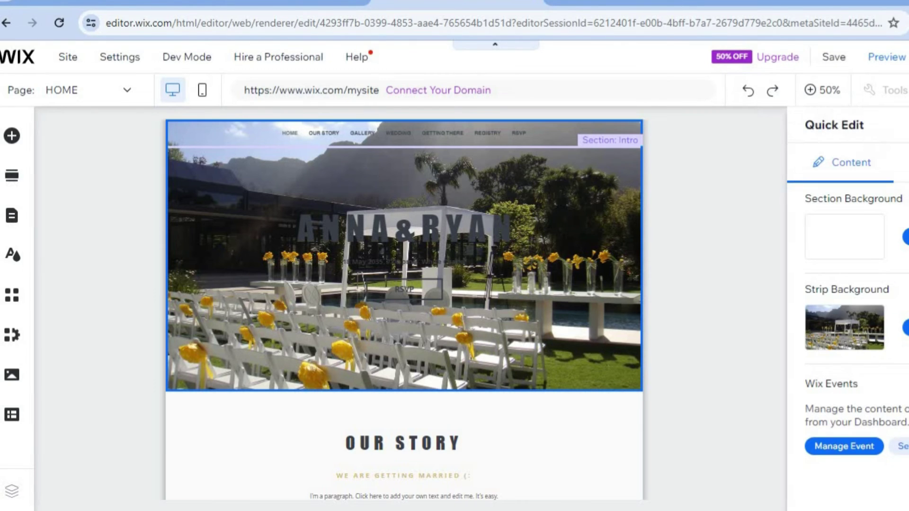
pyautogui.click(717, 270)
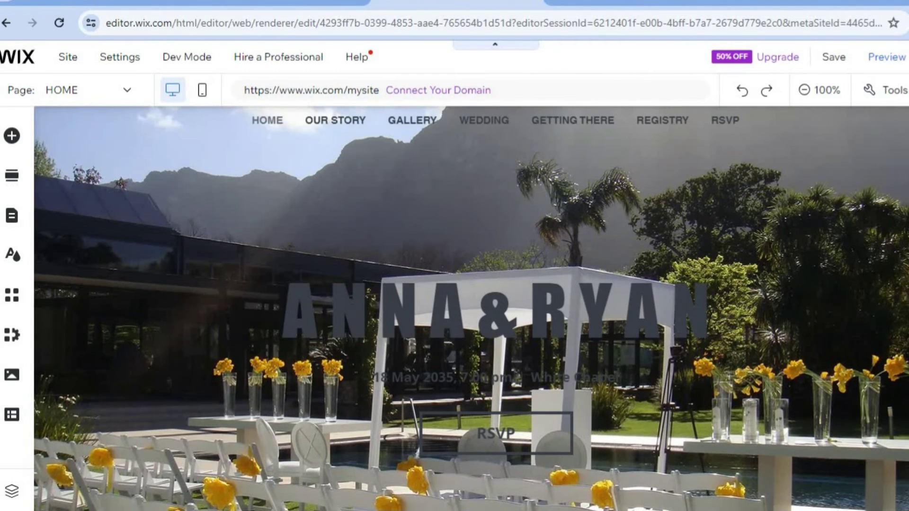
# - Examine the home page from the new Intro background through Our Story to the Gallery section
pyautogui.scroll(-1, 470, 308)
pyautogui.scroll(-1, 471, 308)
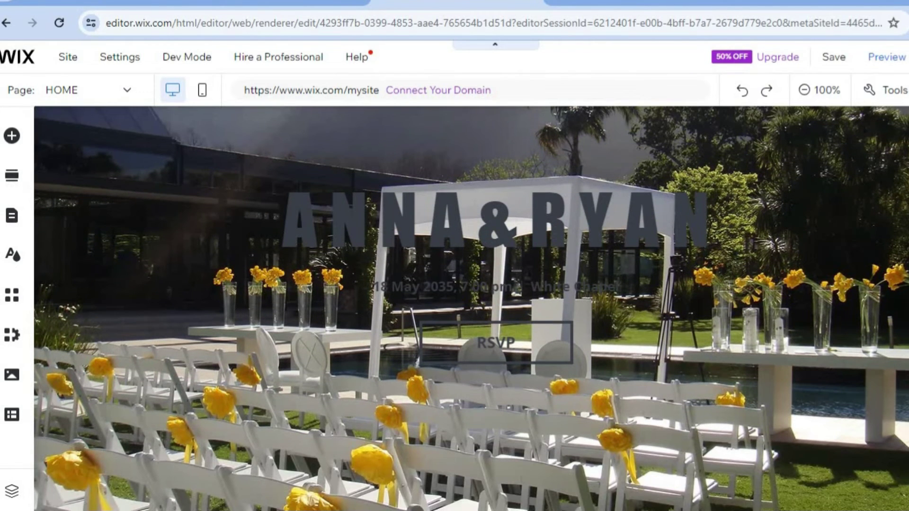
pyautogui.scroll(-4, 470, 308)
pyautogui.scroll(-3, 471, 308)
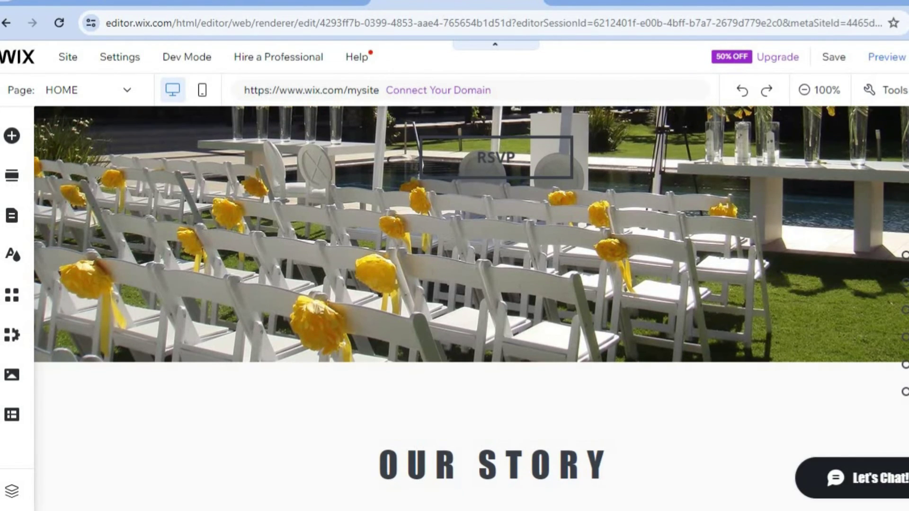
pyautogui.scroll(-2, 470, 308)
pyautogui.scroll(-3, 470, 309)
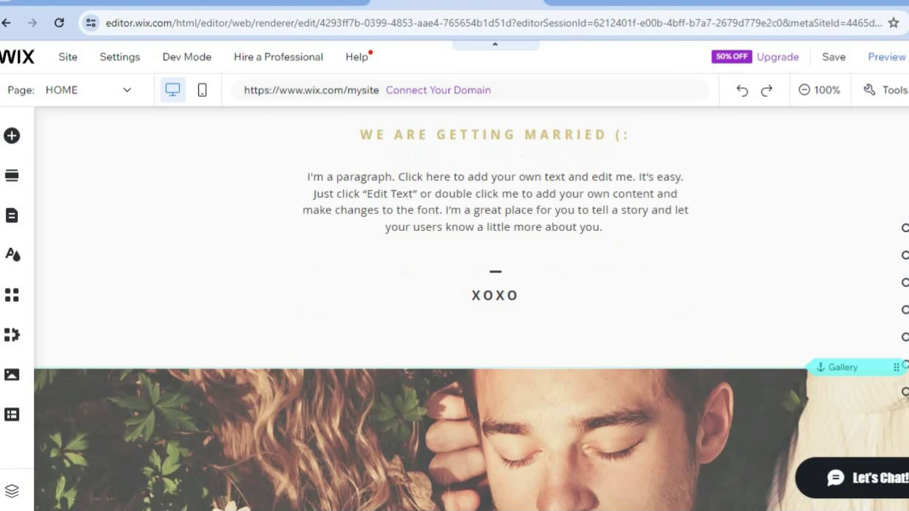
pyautogui.scroll(-1, 470, 308)
pyautogui.scroll(1, 470, 309)
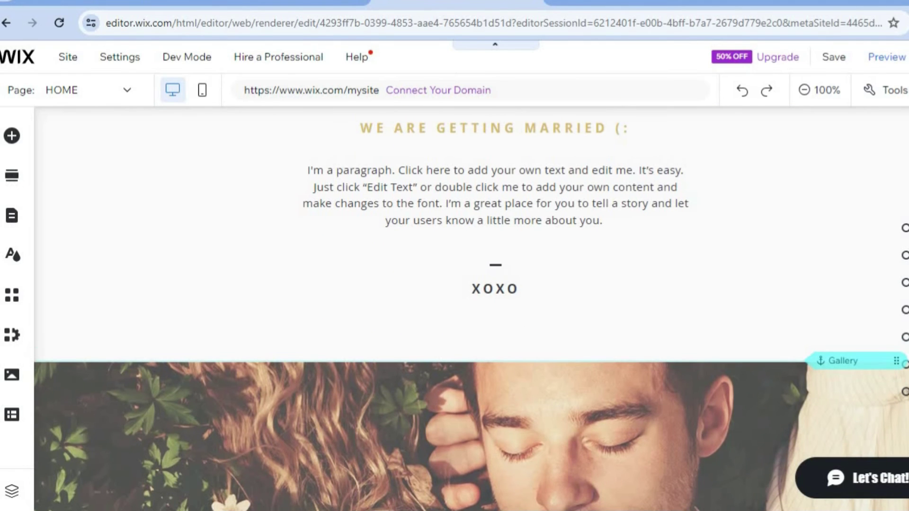
pyautogui.scroll(1, 470, 308)
pyautogui.scroll(1, 470, 308)
pyautogui.scroll(-5, 470, 308)
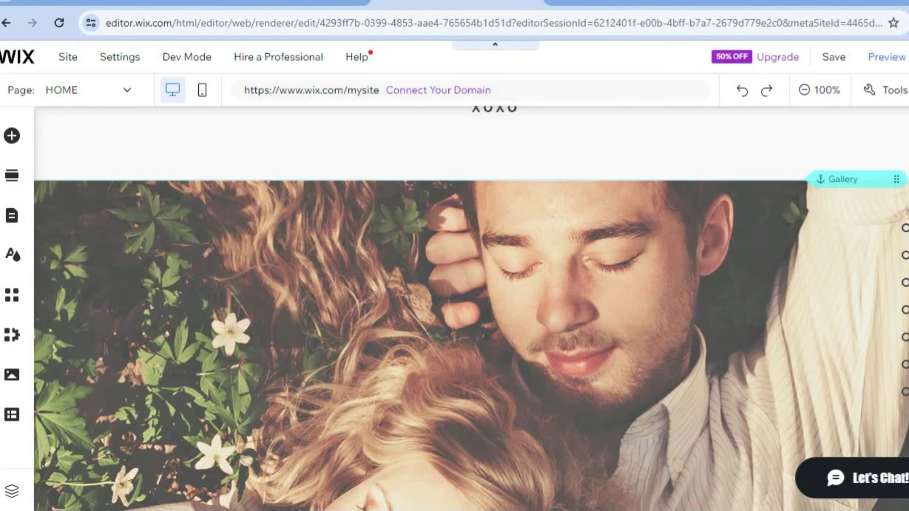
pyautogui.scroll(-2, 470, 308)
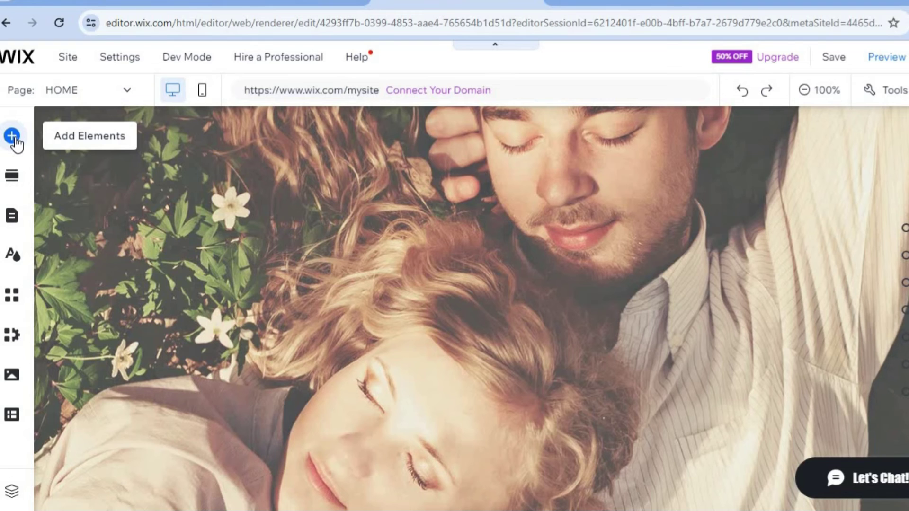
# - Browse the addable Image, Button, Video & Music and Menu & Anchor elements, then close the element library
pyautogui.click(13, 137)
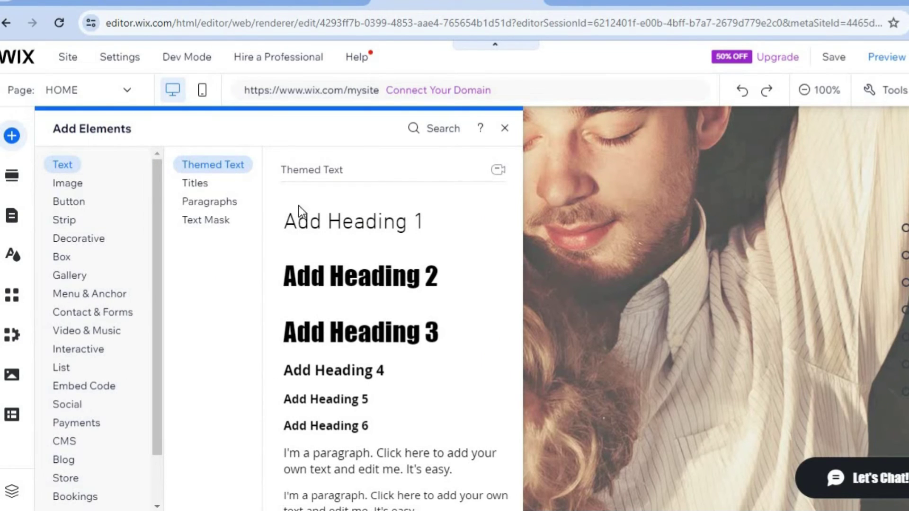
pyautogui.click(89, 189)
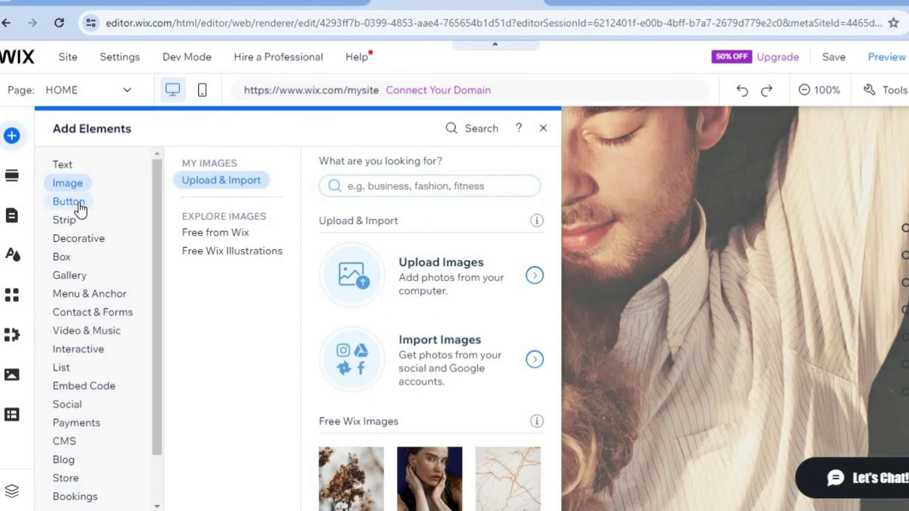
pyautogui.click(77, 203)
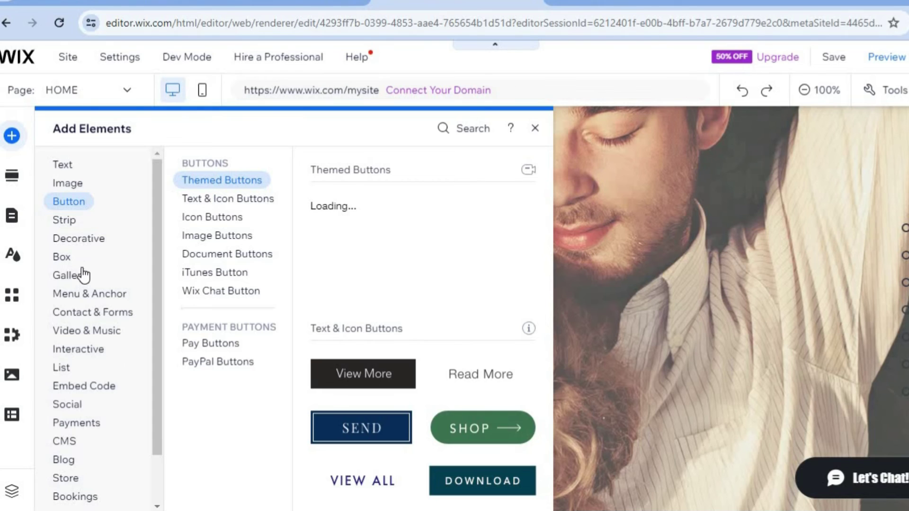
pyautogui.click(94, 335)
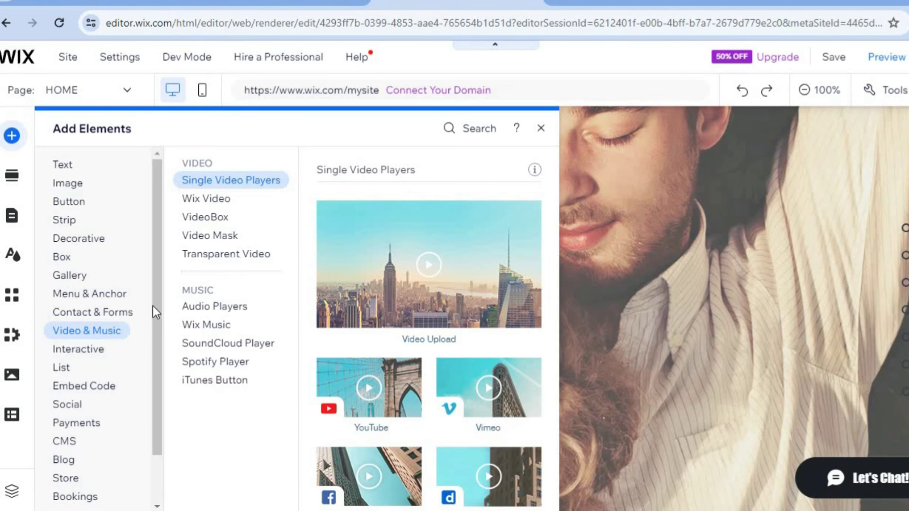
pyautogui.moveTo(154, 322); pyautogui.dragTo(150, 443)
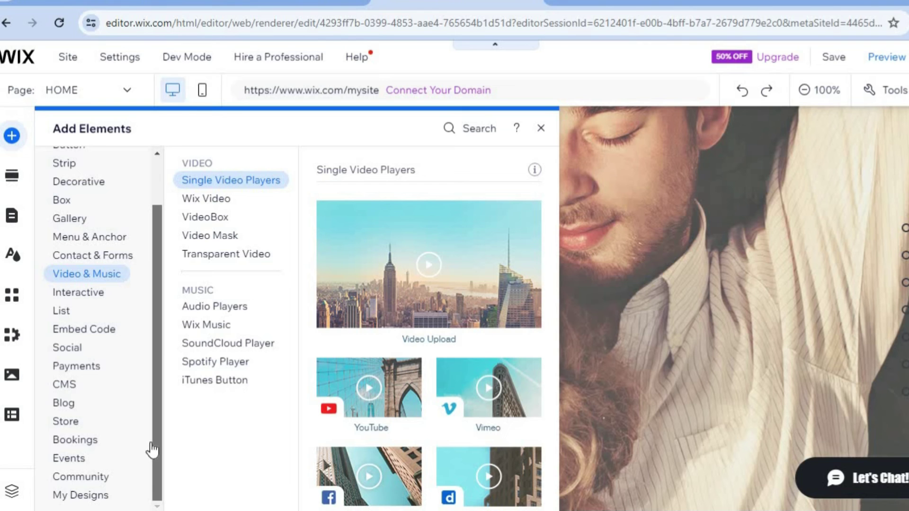
pyautogui.click(104, 242)
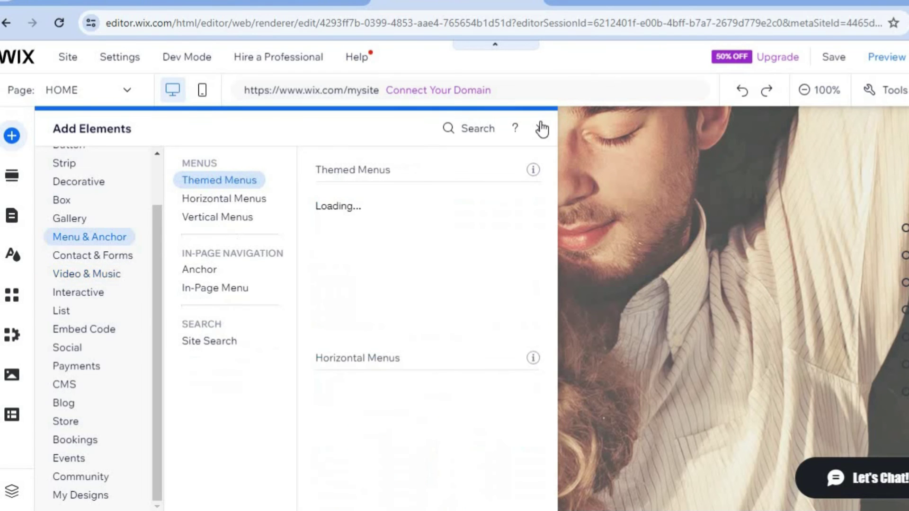
pyautogui.click(542, 129)
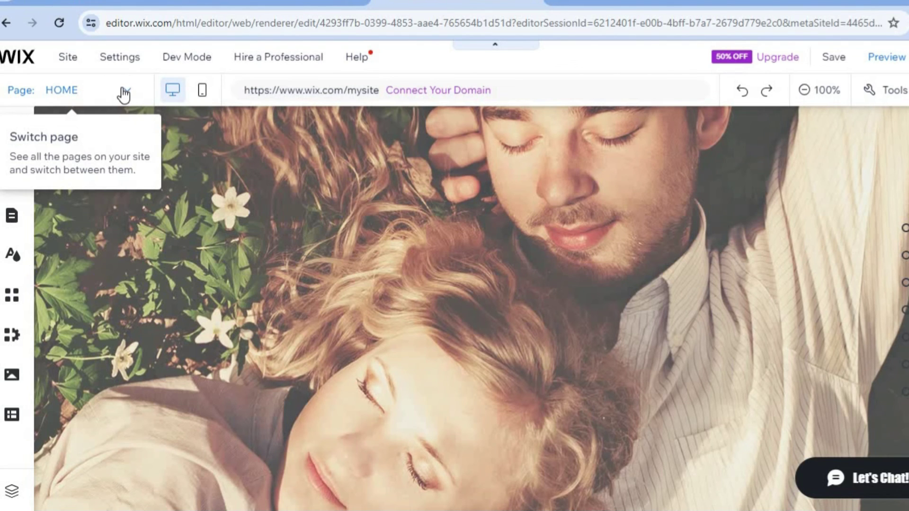
# - Switch from the home page to the Event Details & Registration page in the site's list of event pages
pyautogui.click(123, 90)
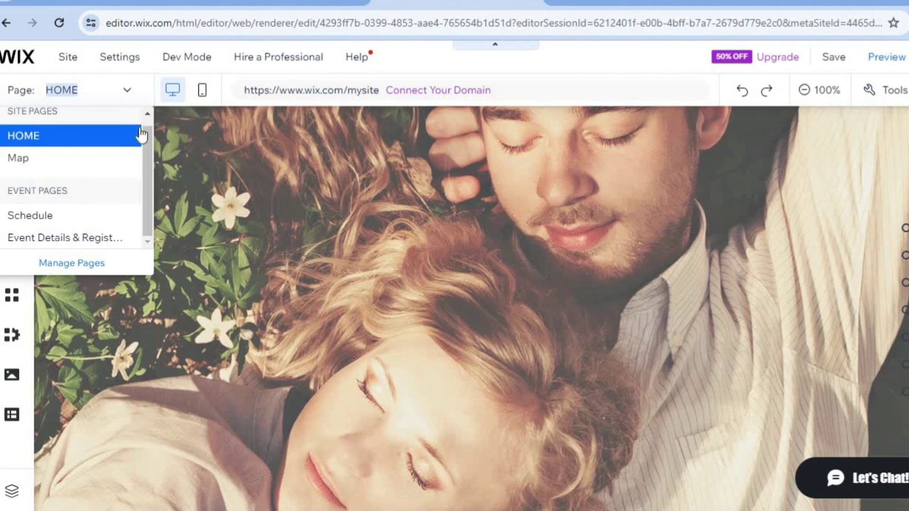
pyautogui.moveTo(146, 140); pyautogui.dragTo(145, 133)
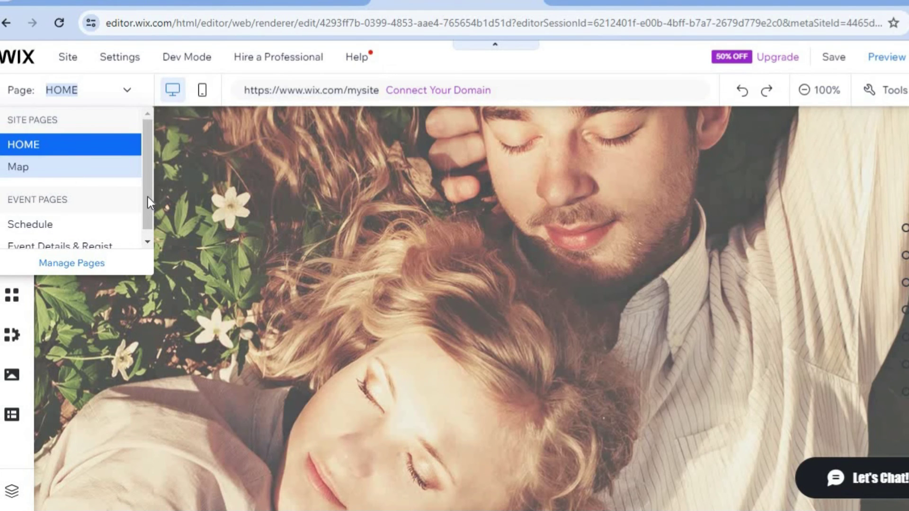
pyautogui.scroll(-1, 148, 223)
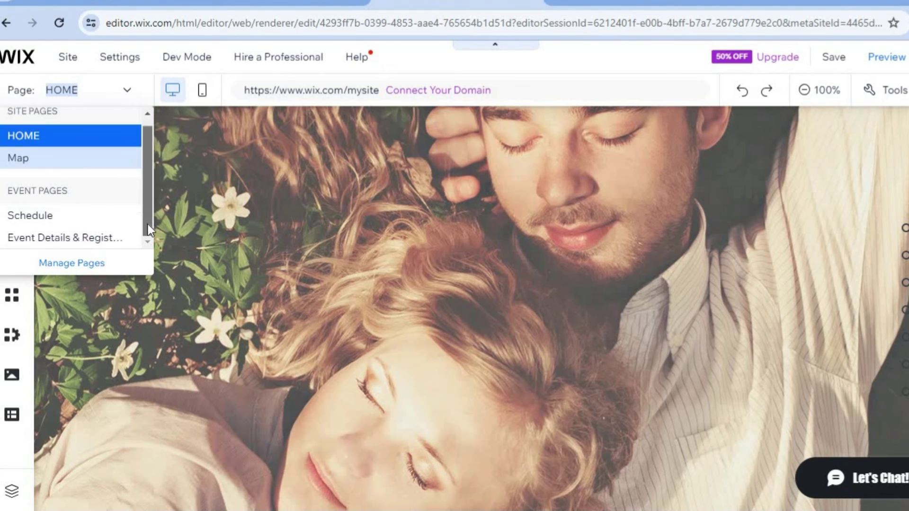
pyautogui.click(114, 238)
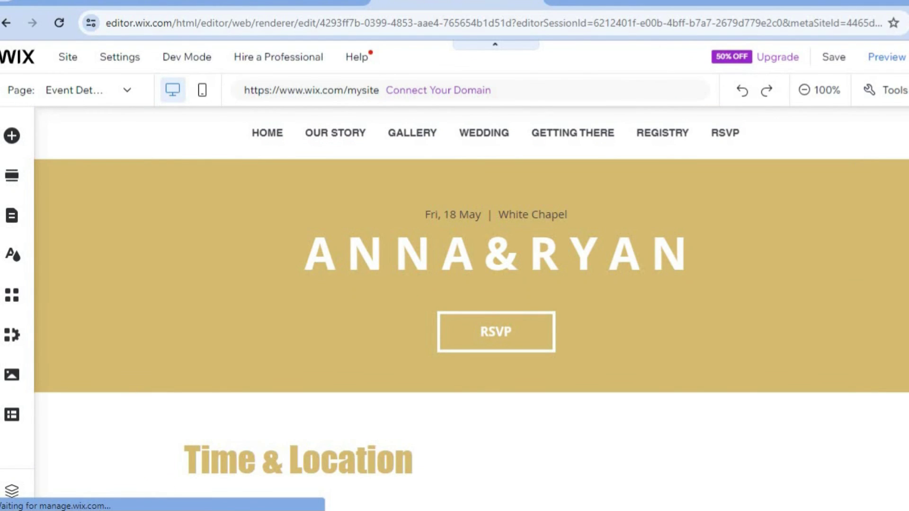
# - Review the event page's Time & Location and About the Event content and its Quick Edit options, then leave Quick Edit
pyautogui.scroll(-15, 472, 308)
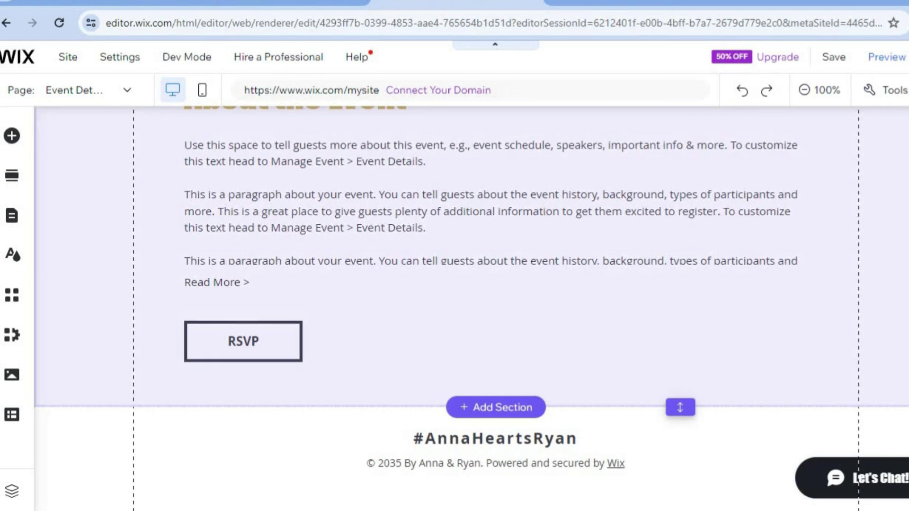
pyautogui.scroll(2, 472, 307)
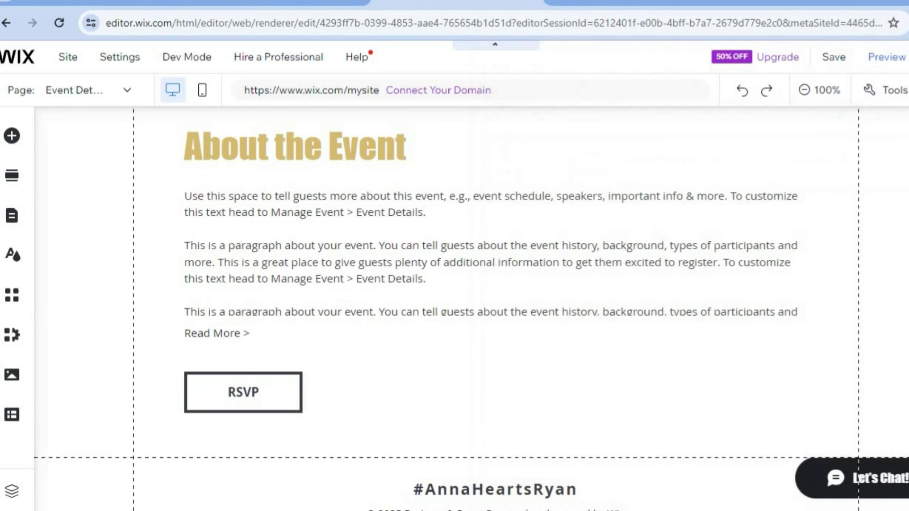
pyautogui.scroll(1, 625, 278)
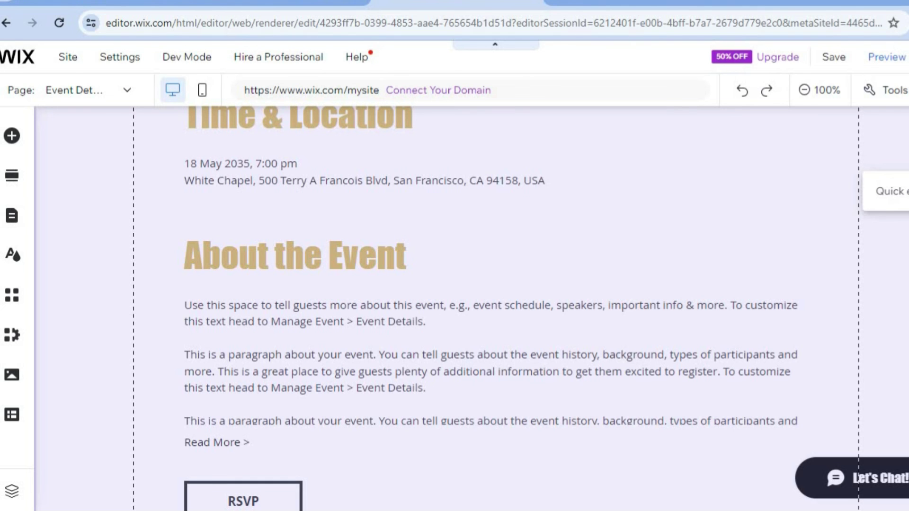
pyautogui.click(885, 190)
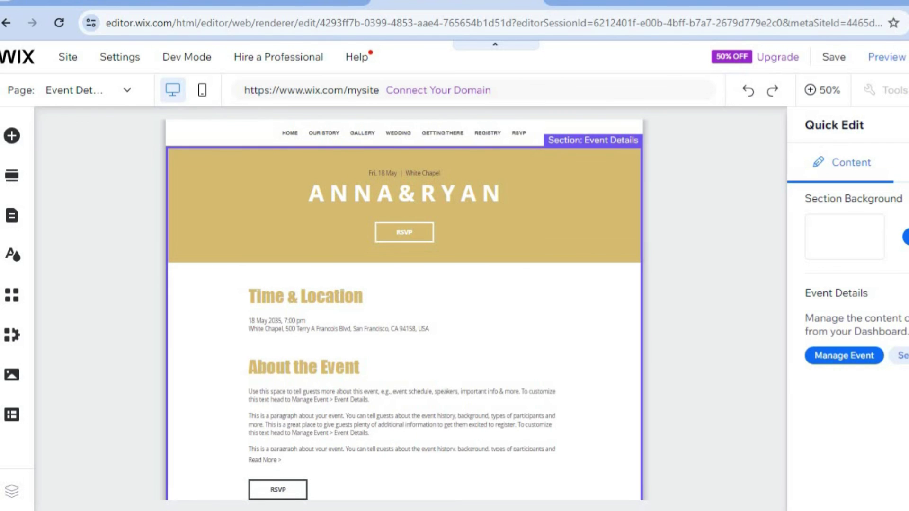
pyautogui.click(822, 90)
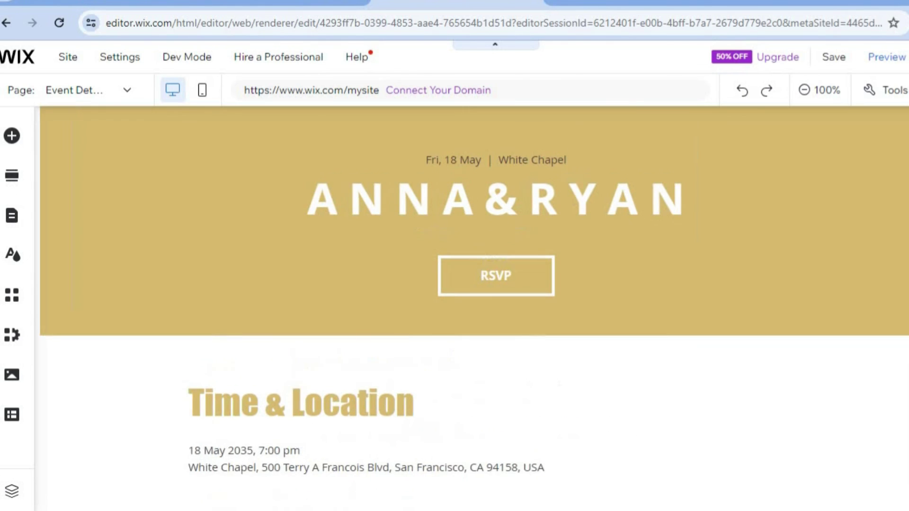
# - Save the site under the free Wix.com domain with the address ending my-site-3, without publishing it
pyautogui.click(840, 61)
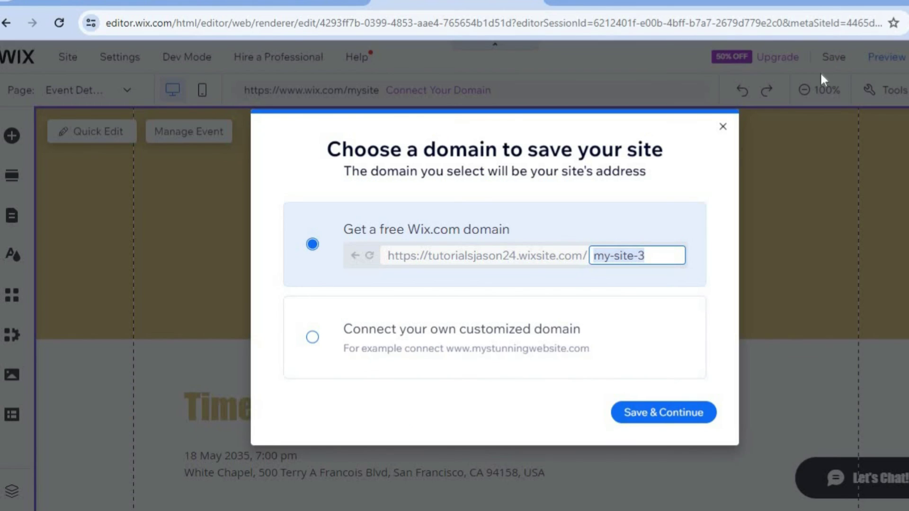
pyautogui.click(662, 415)
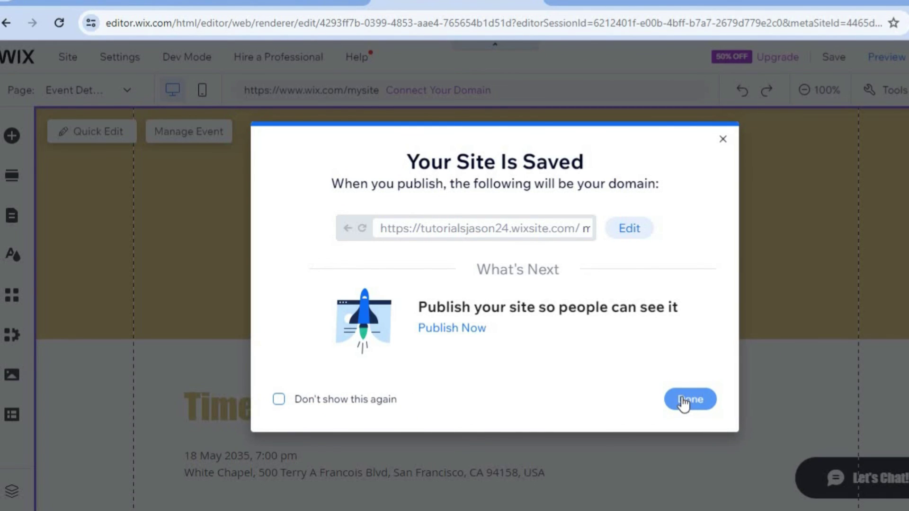
pyautogui.click(683, 402)
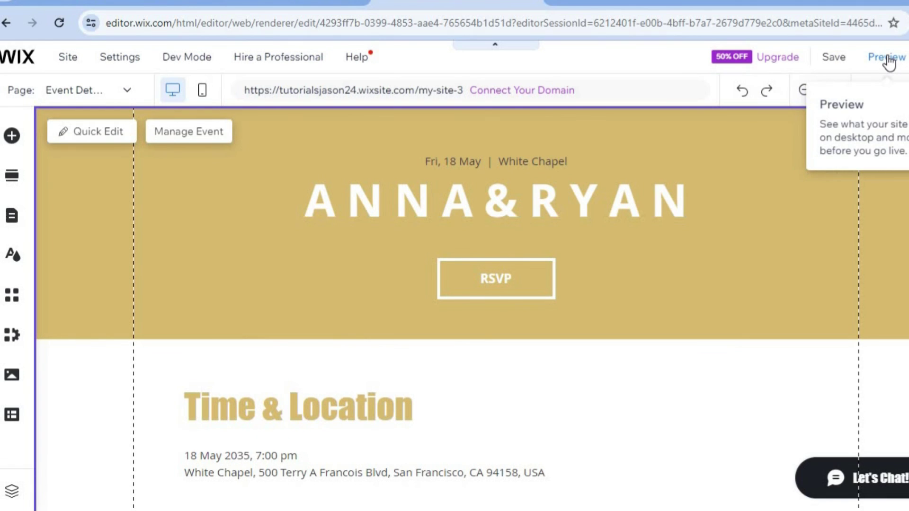
# - Preview the site and examine the home page from the intro banner through Getting There to the Registry section
pyautogui.click(888, 59)
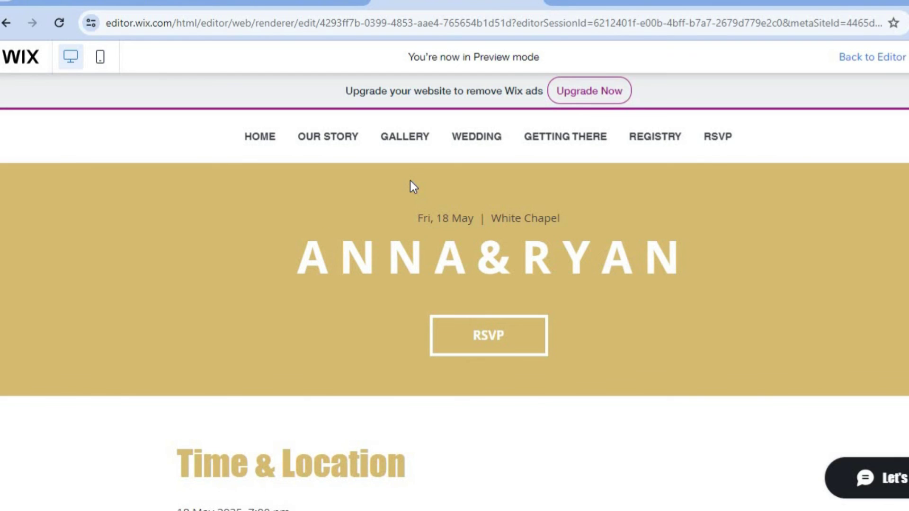
pyautogui.click(266, 138)
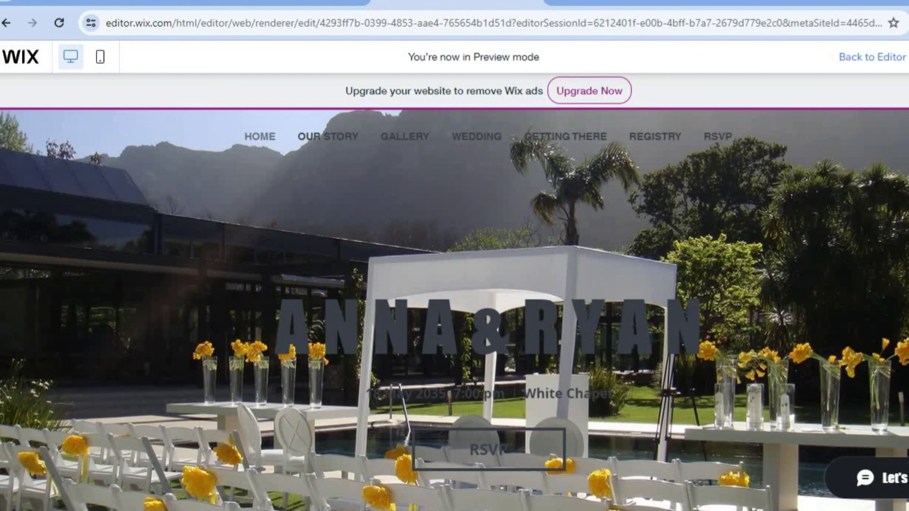
pyautogui.scroll(-8, 454, 310)
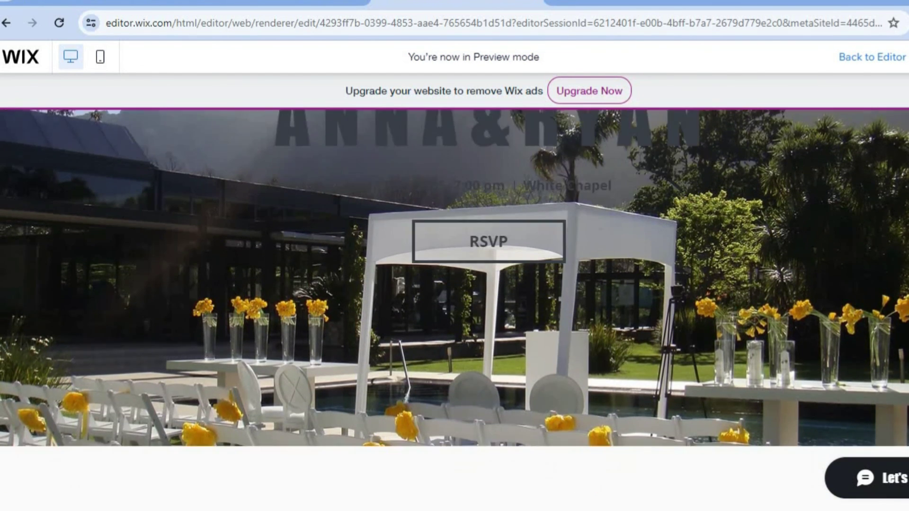
pyautogui.scroll(-8, 454, 310)
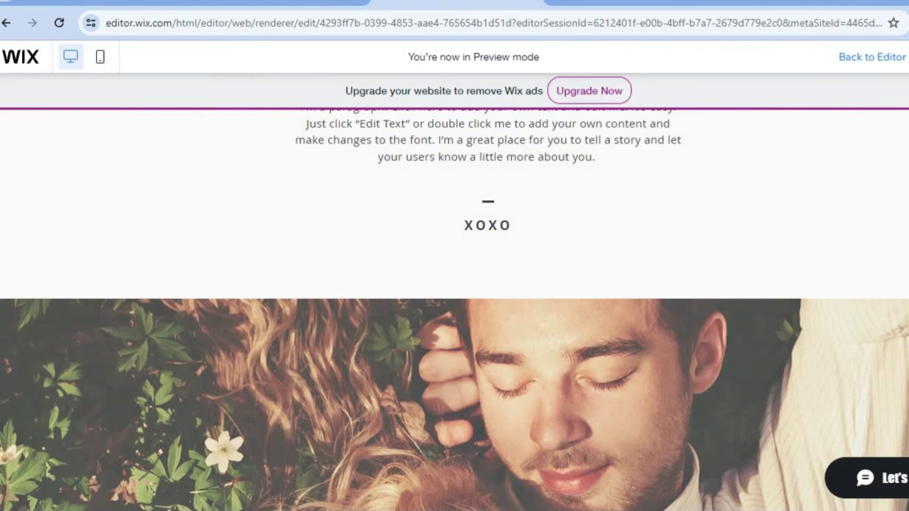
pyautogui.scroll(-10, 454, 310)
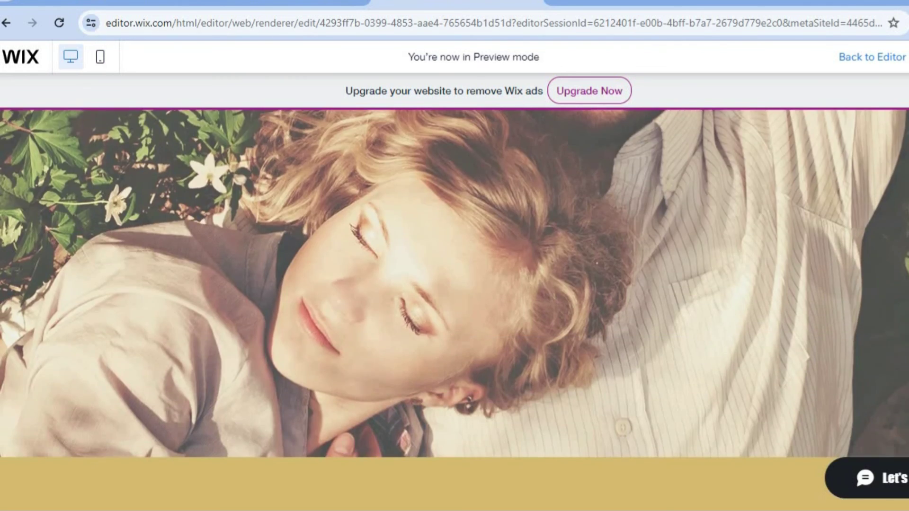
pyautogui.scroll(-15, 455, 310)
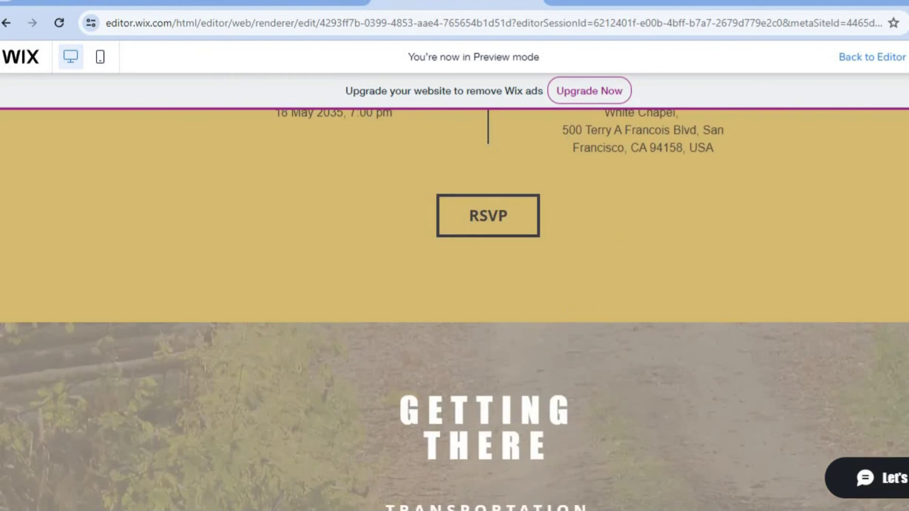
pyautogui.scroll(-8, 454, 310)
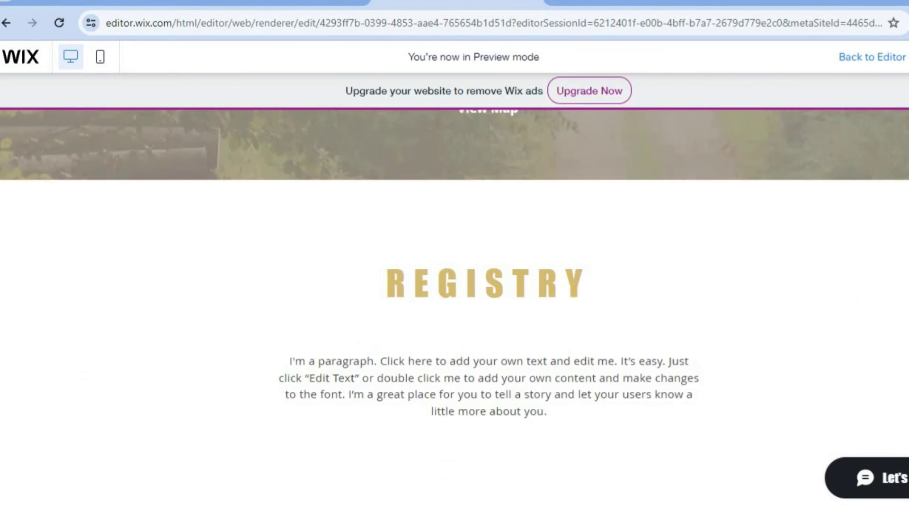